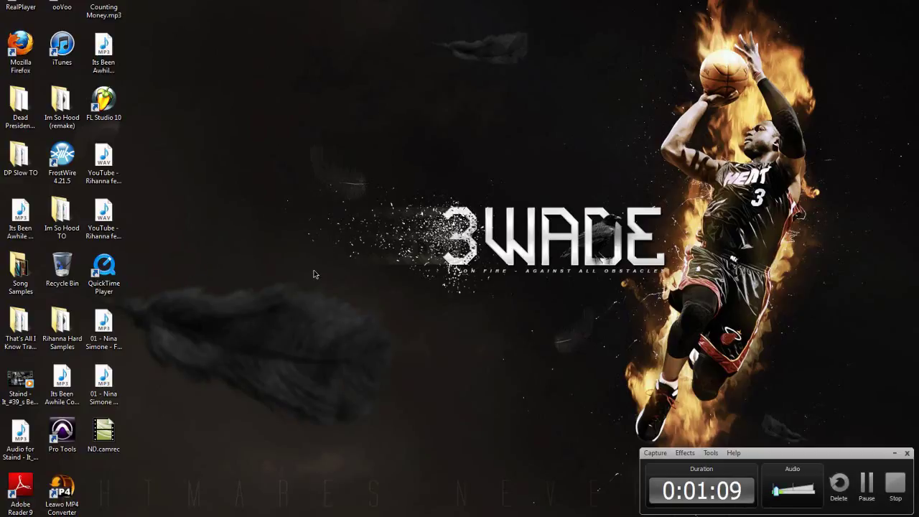
click(115, 380)
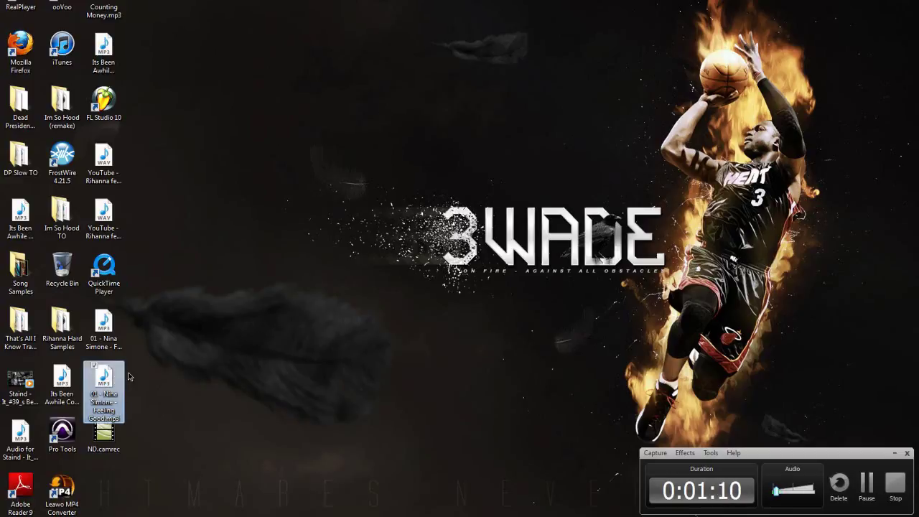
click(106, 324)
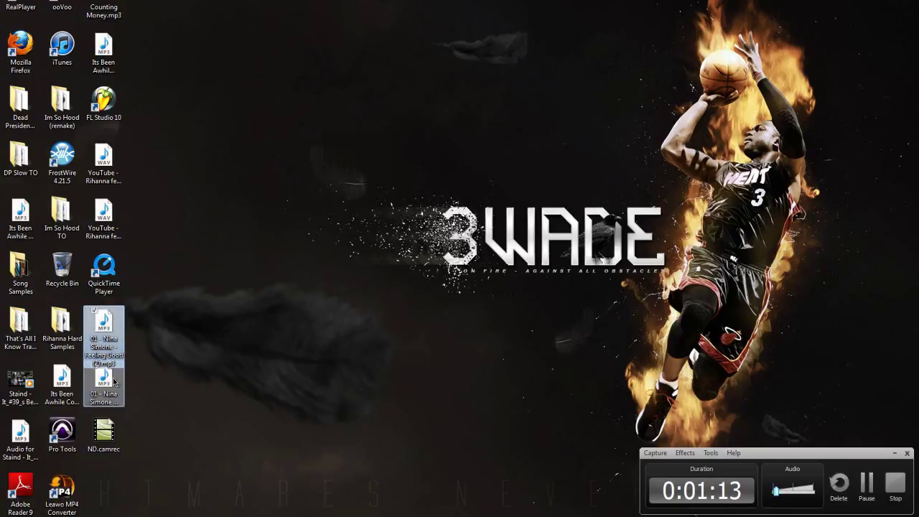
click(115, 381)
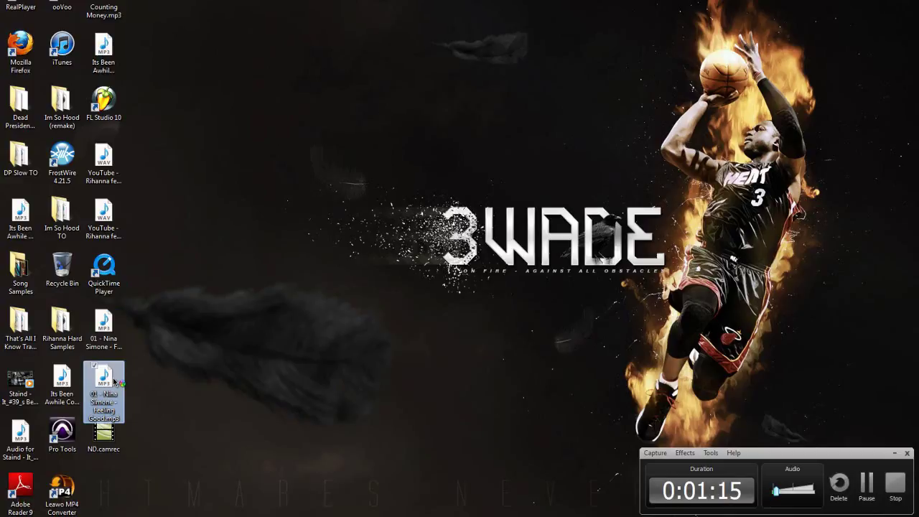
double_click(115, 381)
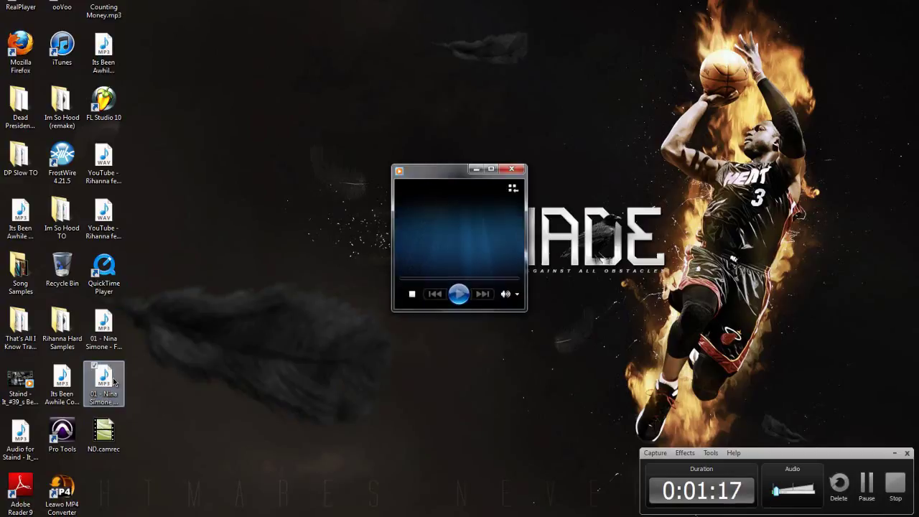
click(511, 169)
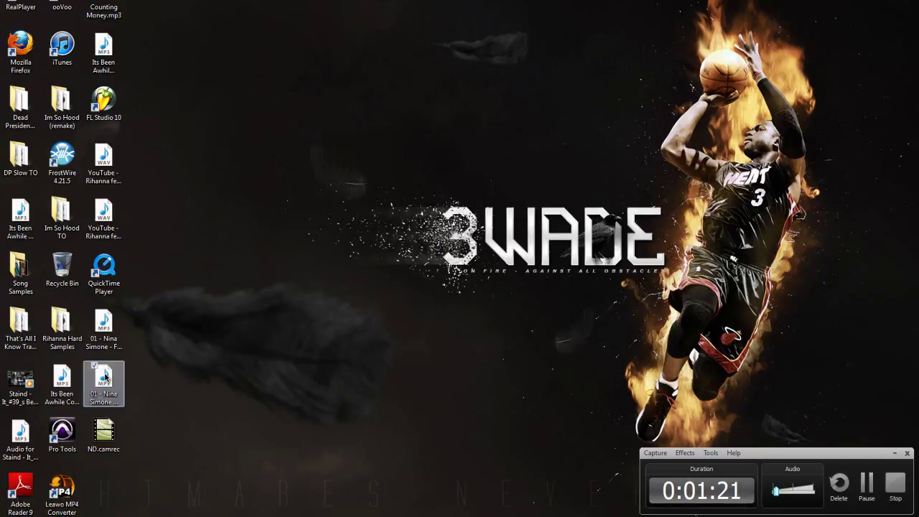
- Switch to Adobe Audition, open the Nina Simone "Feeling Good" file for editing, and play its first 40 seconds or so
click(217, 516)
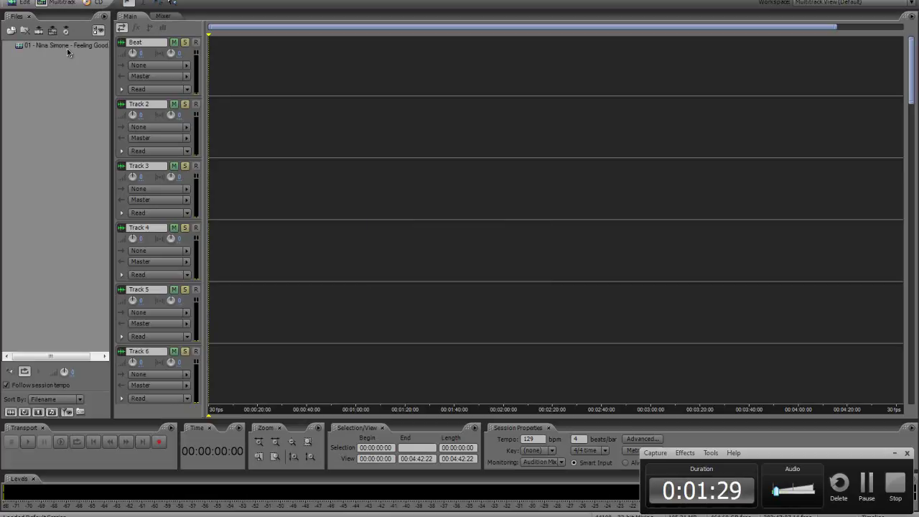
click(66, 48)
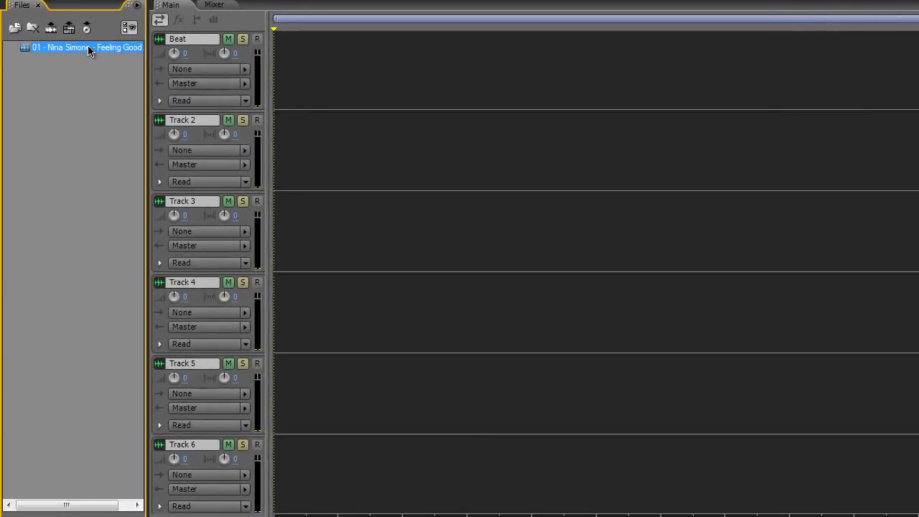
double_click(88, 45)
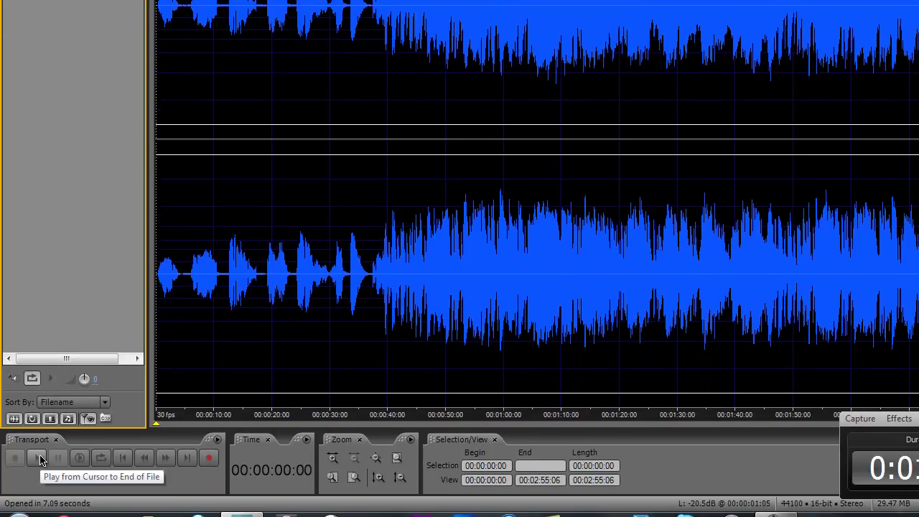
click(40, 461)
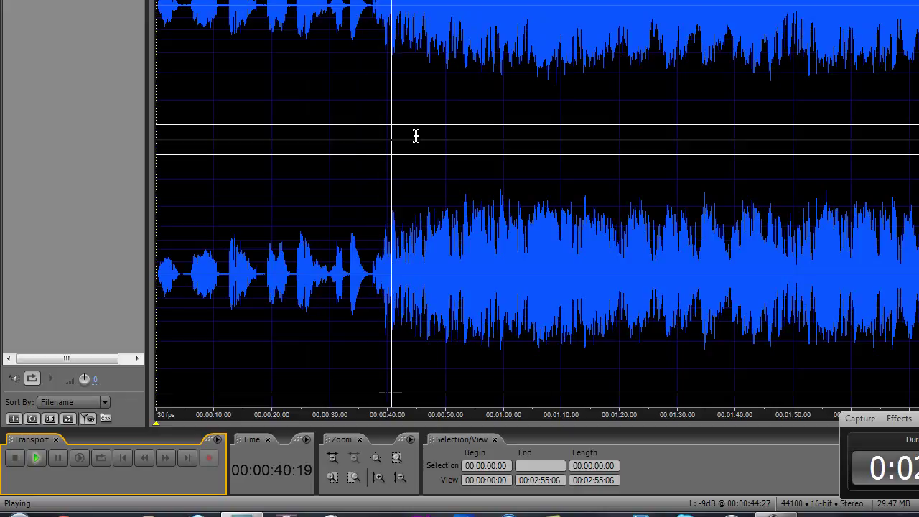
click(17, 464)
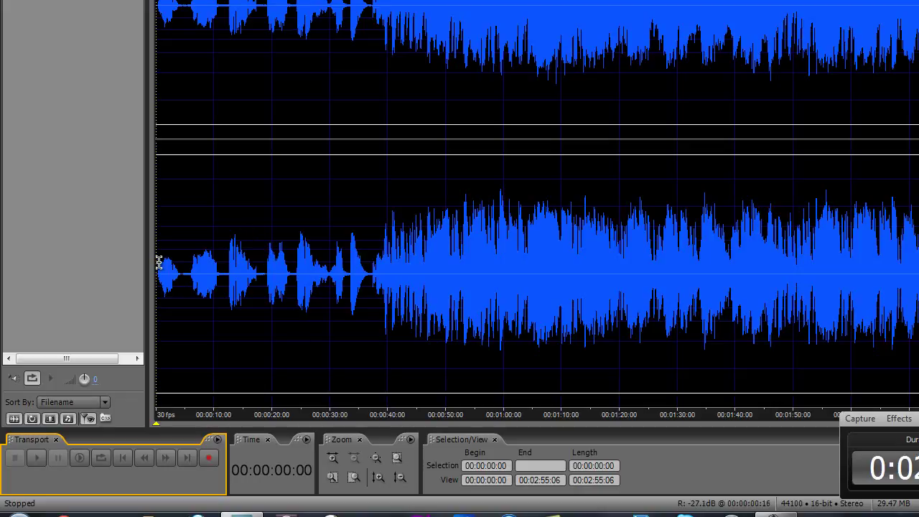
- Roughly select the vocal intro and play from just before its last phrase to locate where the music enters
drag(157, 262, 384, 288)
click(332, 458)
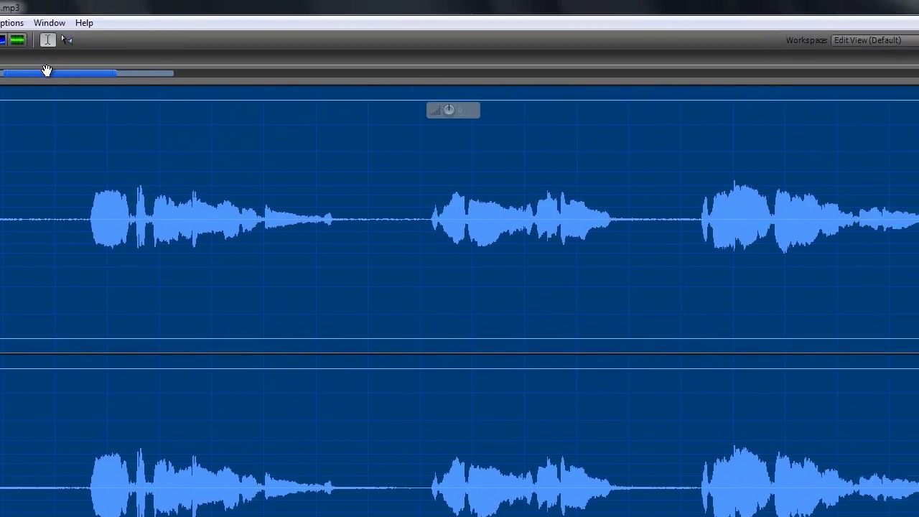
drag(49, 71, 166, 81)
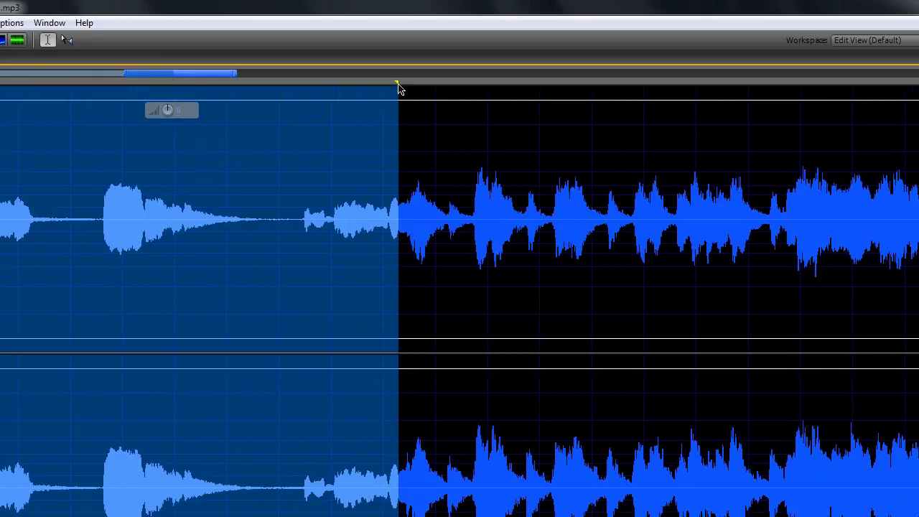
click(301, 224)
key(space)
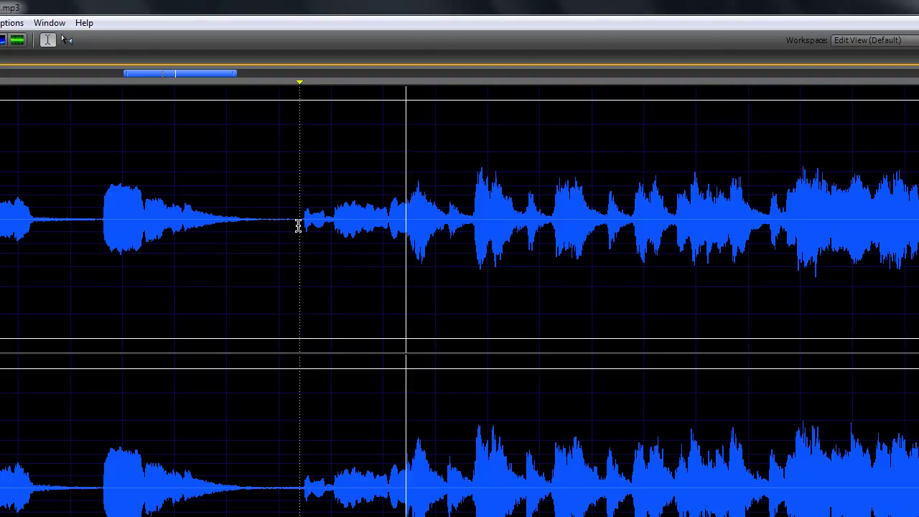
key(space)
- Select the intro's last vocal phrase from 00:00:37:10 to 00:00:39:09, refining the end just before the music, and play it
drag(259, 221, 362, 235)
key(space)
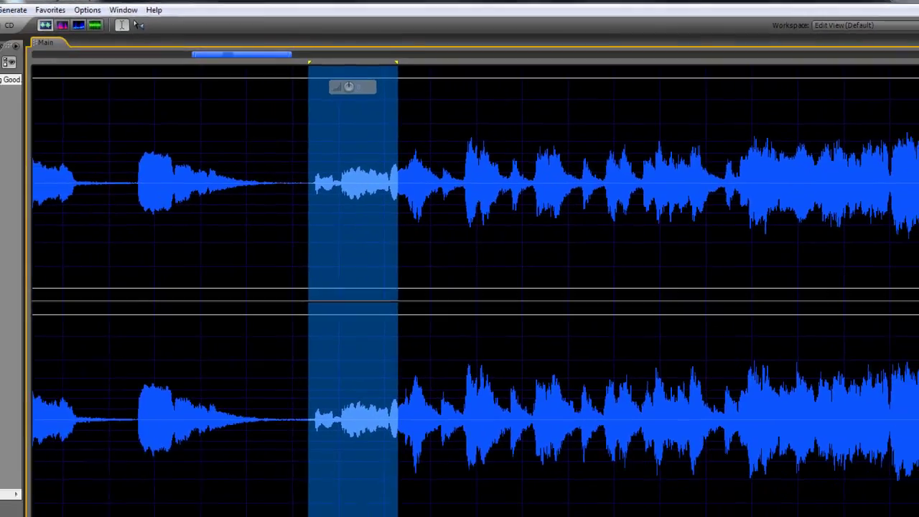
click(255, 491)
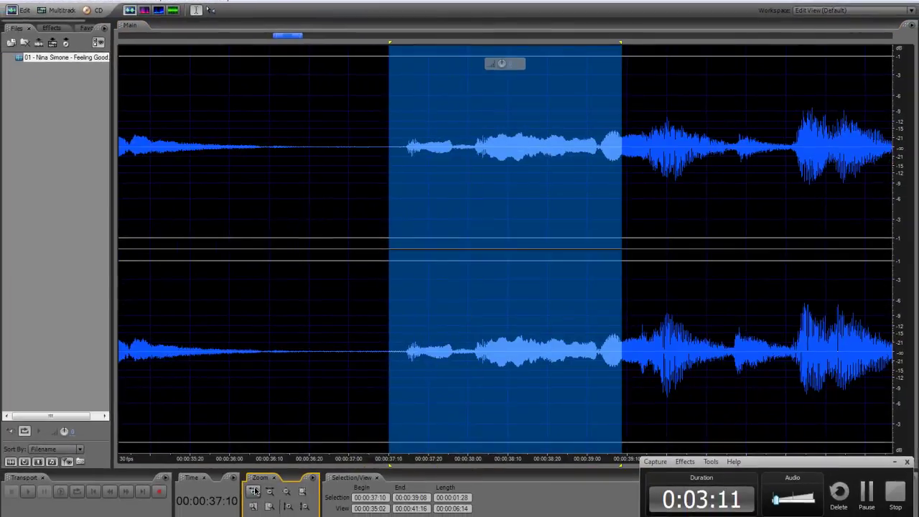
click(255, 491)
drag(854, 44, 855, 47)
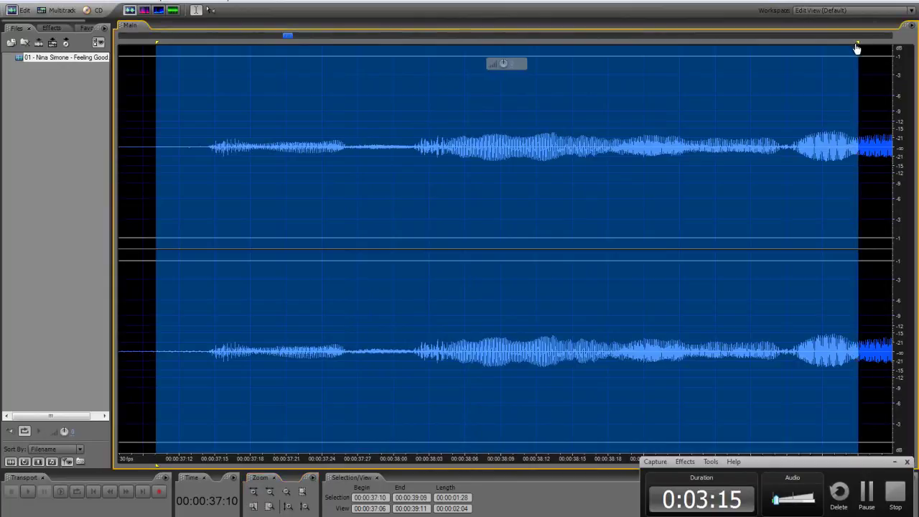
key(space)
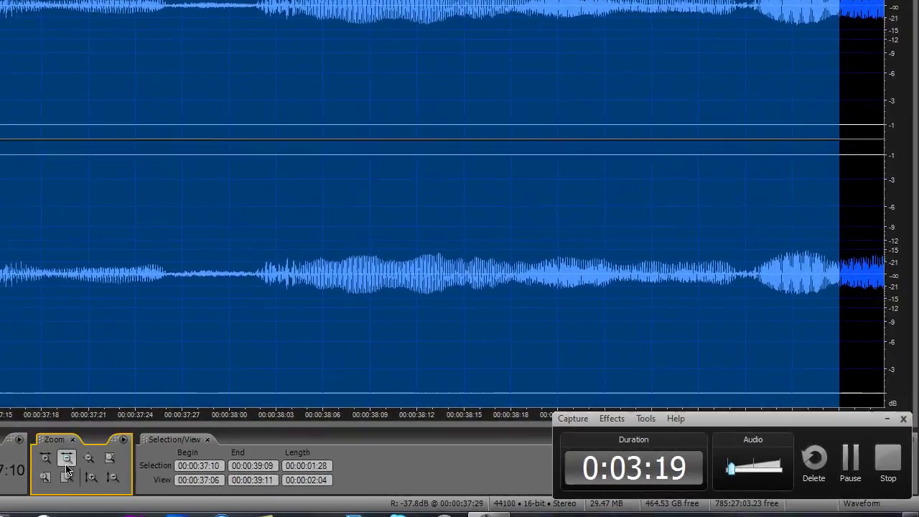
- Extend the selection back to the start of the song, copy it to a new file, and open that file
click(270, 491)
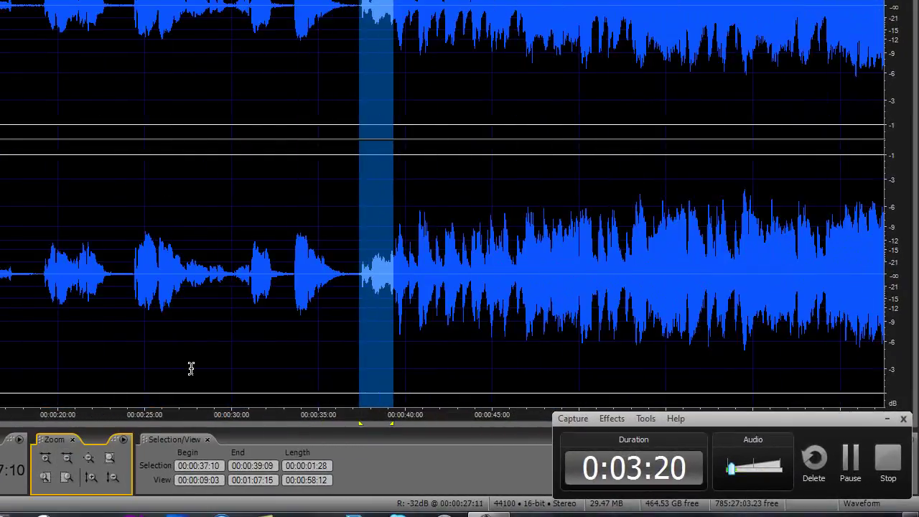
click(67, 460)
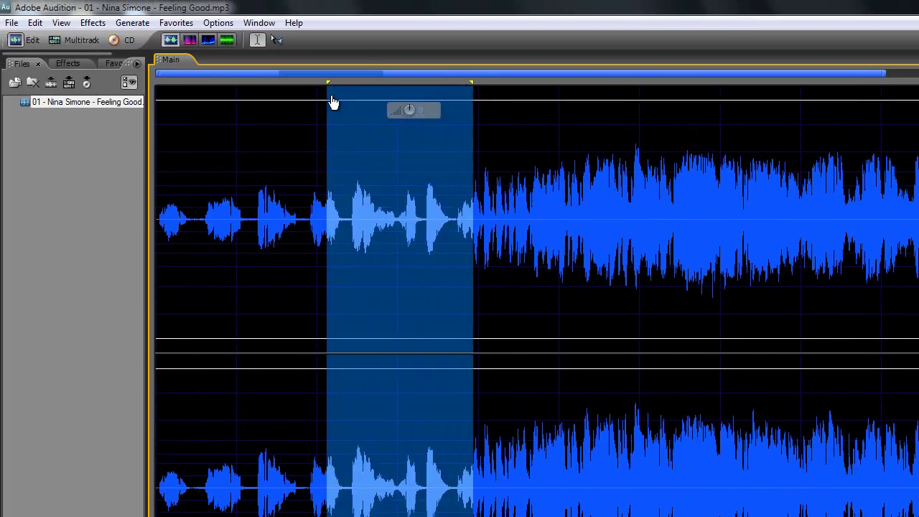
drag(333, 102, 82, 113)
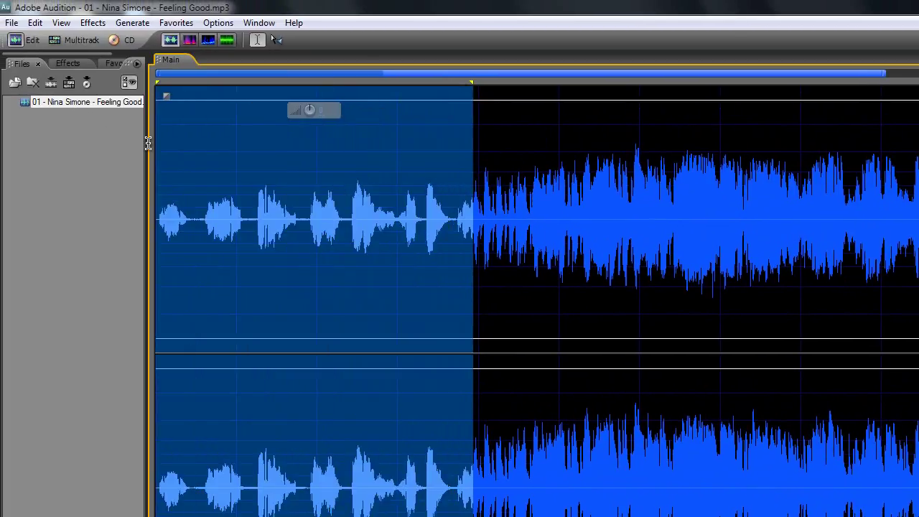
right_click(253, 195)
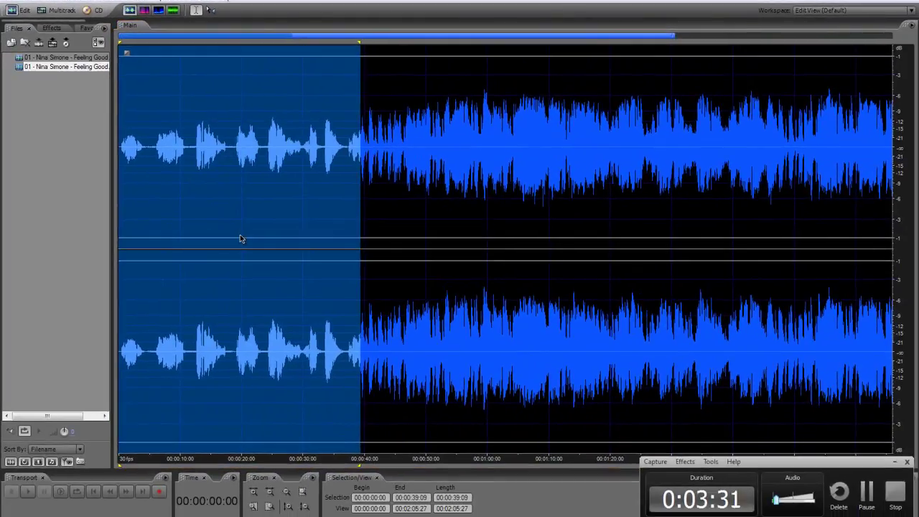
double_click(69, 67)
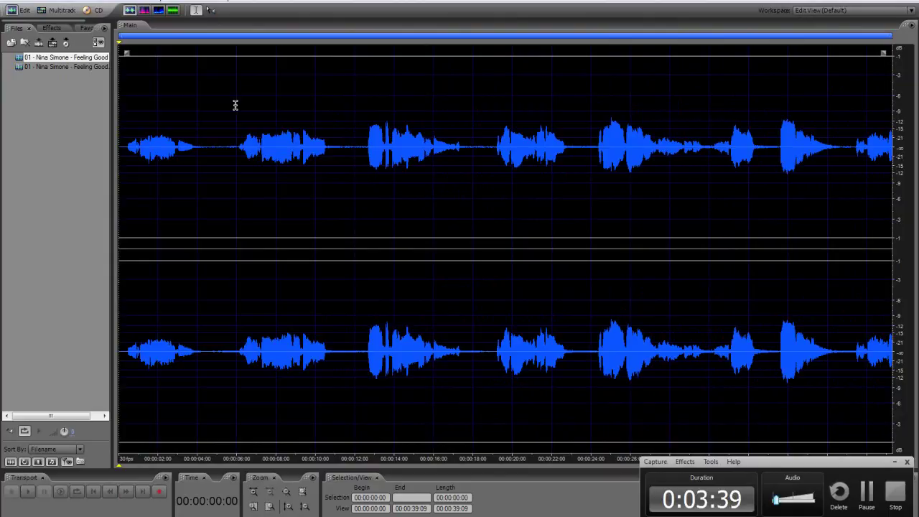
- Close the original full-length song file, keeping only the new vocal intro clip
click(57, 67)
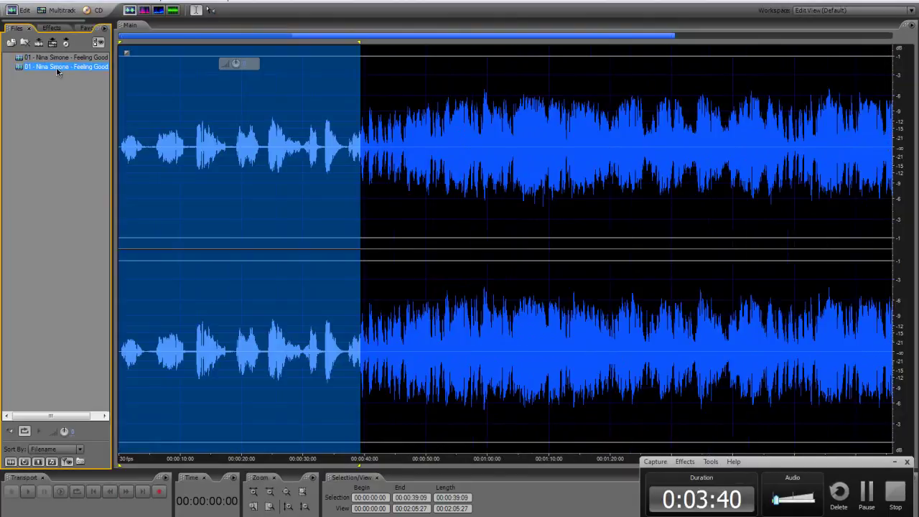
right_click(58, 66)
click(91, 72)
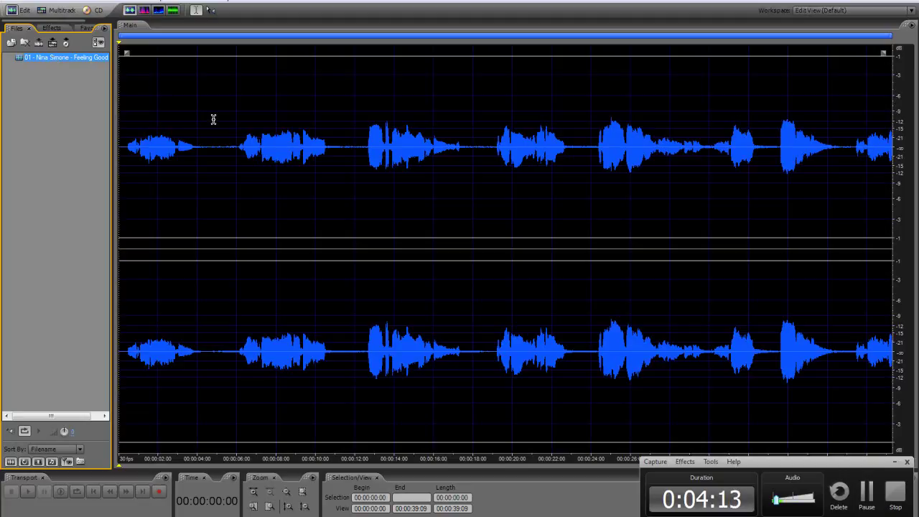
- Try the Stretch effect on the vocal clip at ratio 84 with Pitch Shift and High Precision, and undo it after playback
click(70, 2)
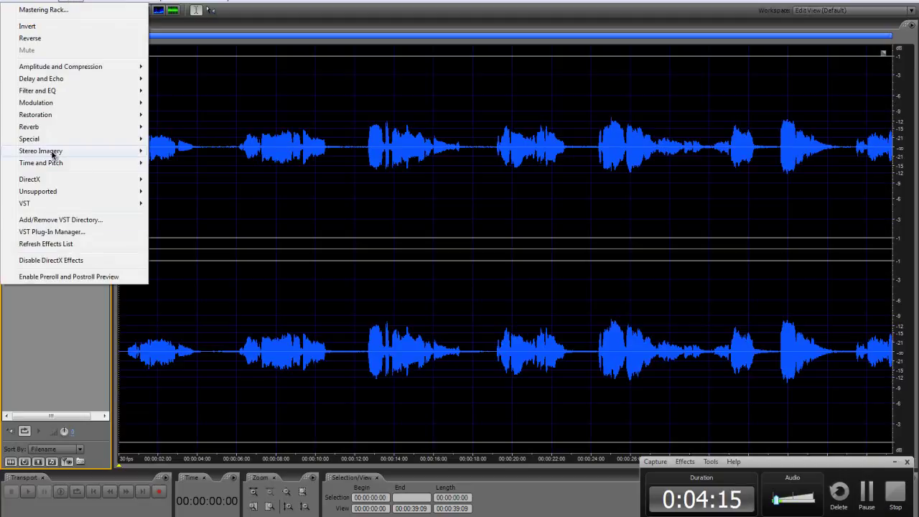
mouse_move(52, 166)
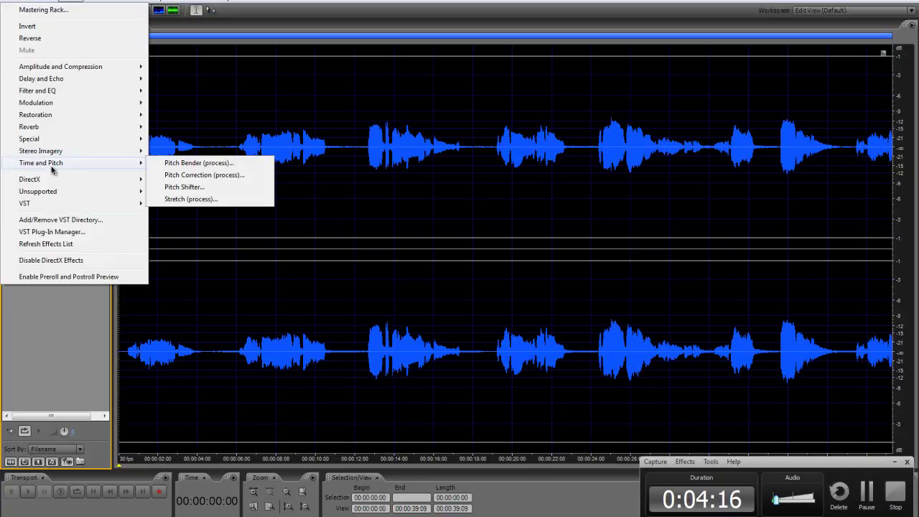
click(224, 201)
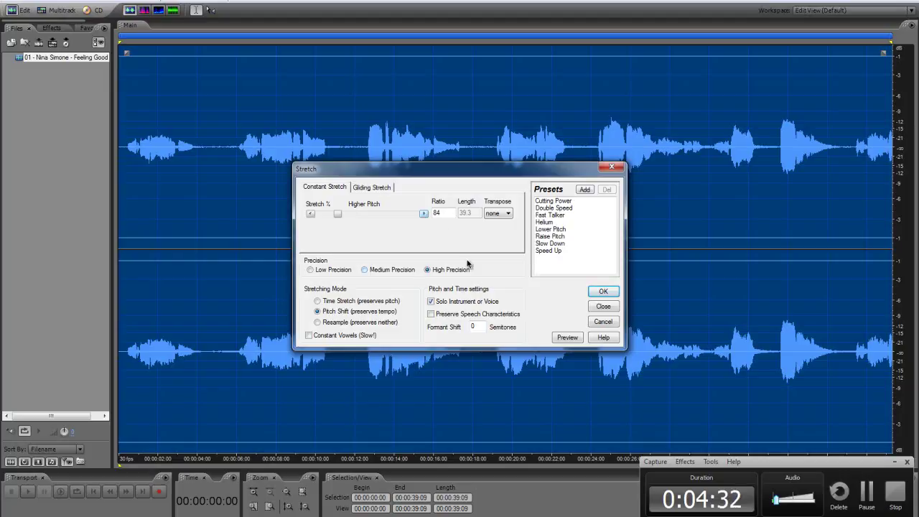
click(600, 292)
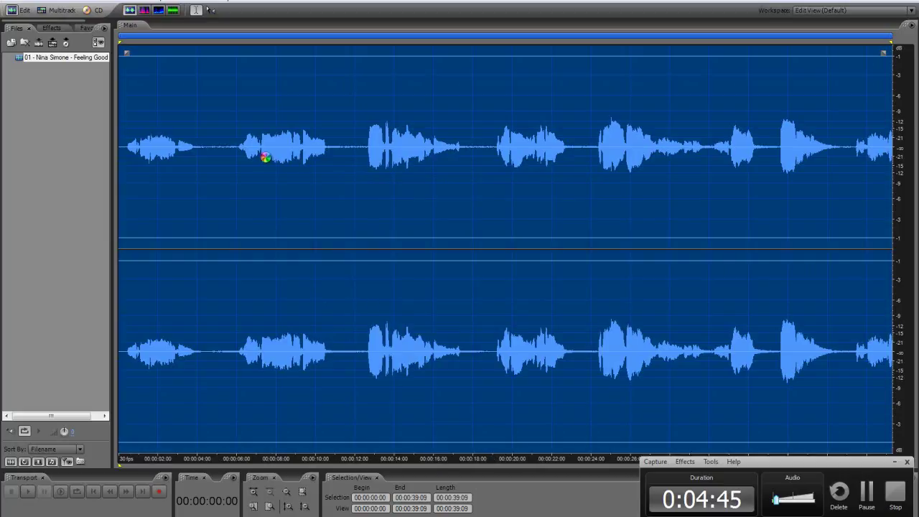
key(space)
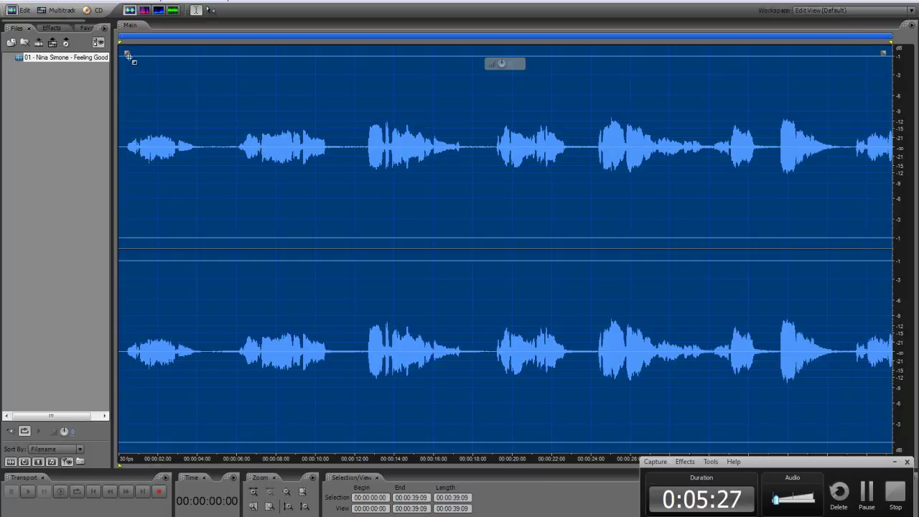
click(32, 2)
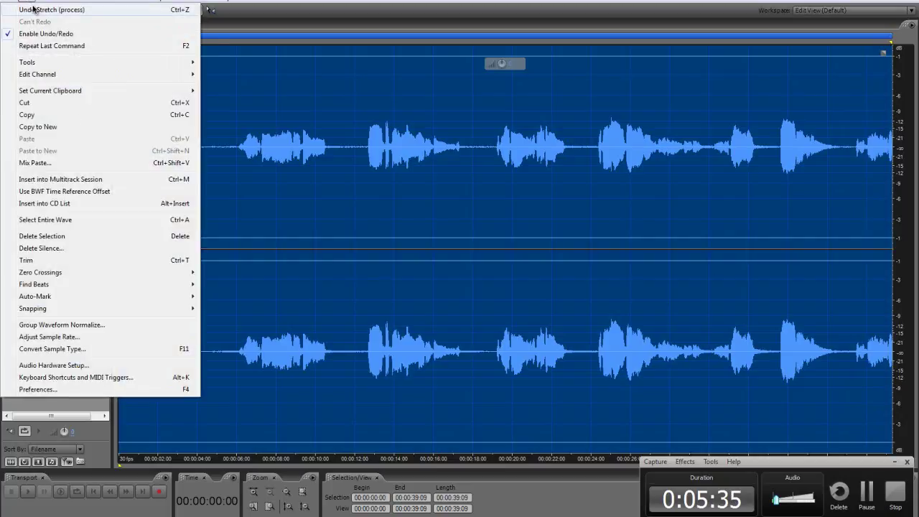
click(33, 9)
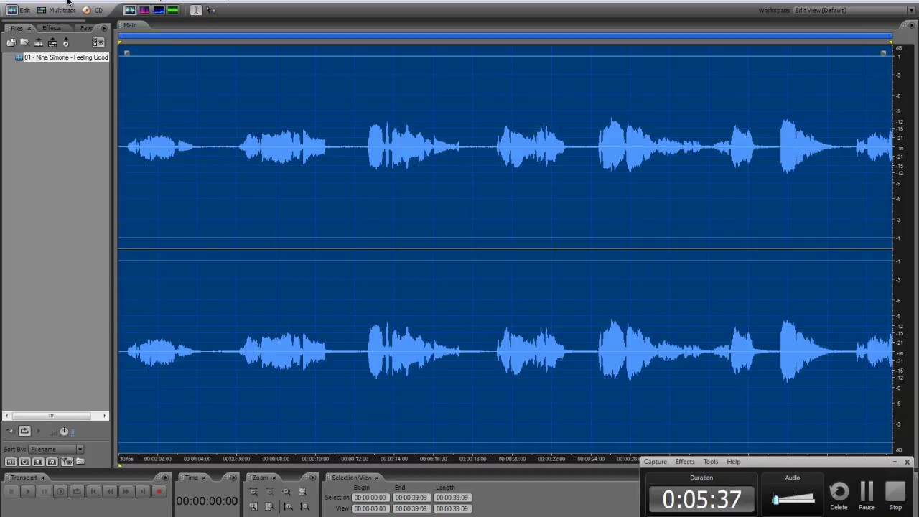
- Apply Stretch to the vocal clip at ratio 84 with Pitch Shift, High Precision and Solo Instrument or Voice, and switch to the multitrack view
click(72, 0)
mouse_move(66, 164)
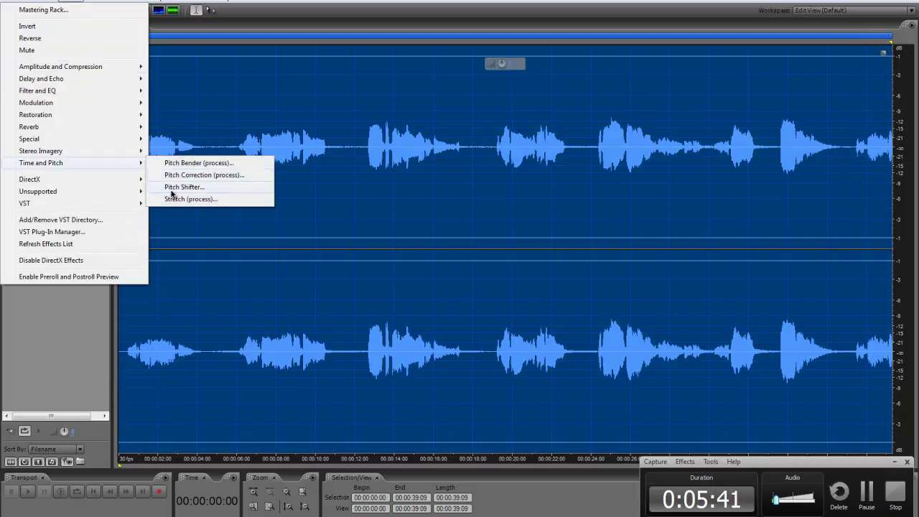
click(181, 200)
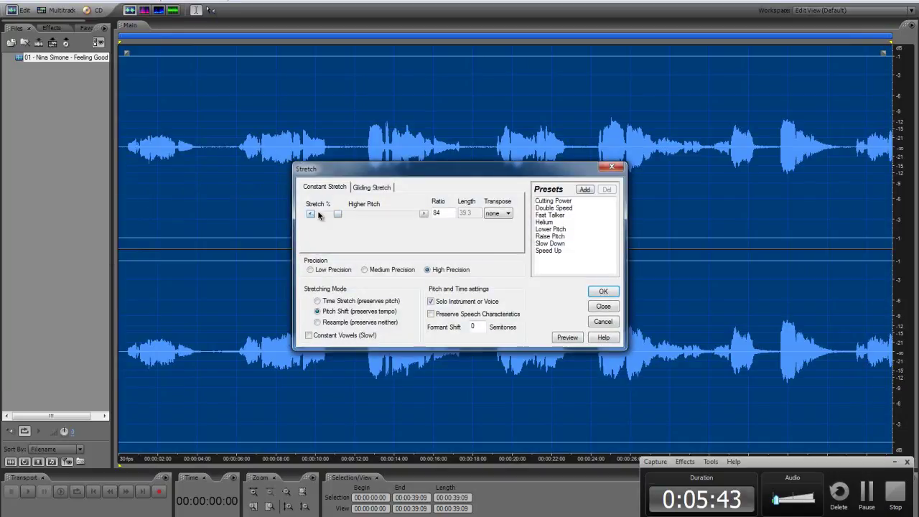
click(603, 293)
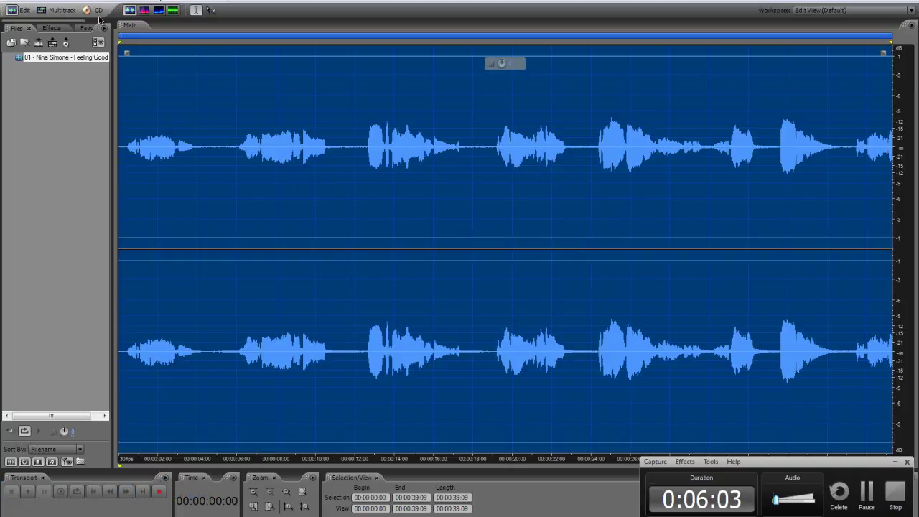
click(47, 12)
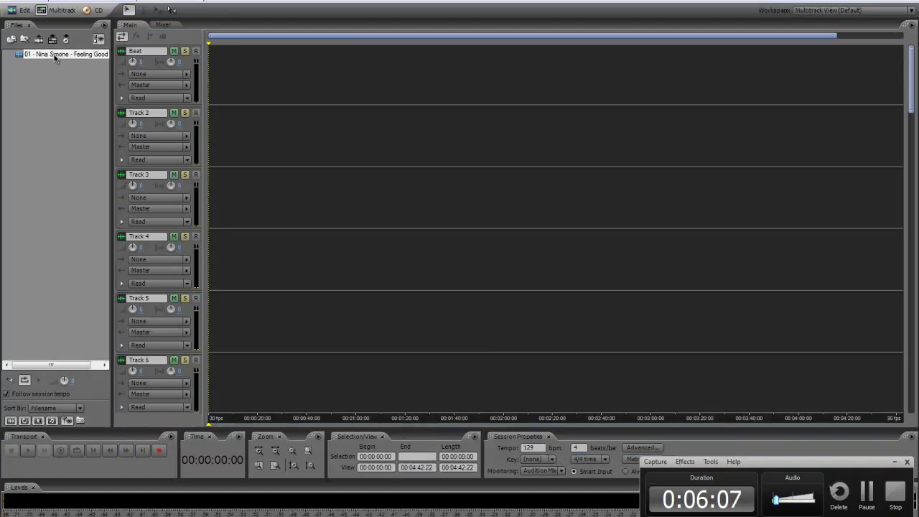
- Open the pitched vocal clip for editing and play it to locate the second phrase
mouse_move(55, 58)
mouse_down()
mouse_move(243, 83)
mouse_move(88, 71)
mouse_move(68, 60)
mouse_up()
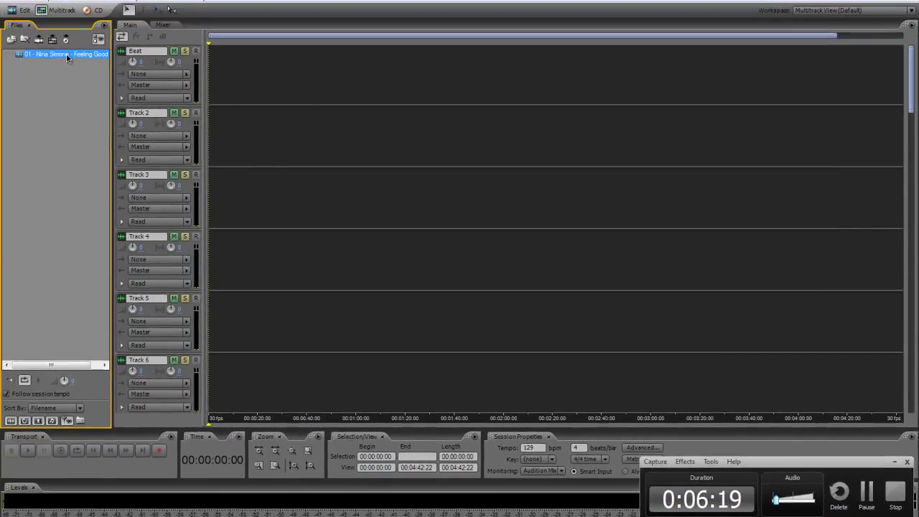
double_click(67, 57)
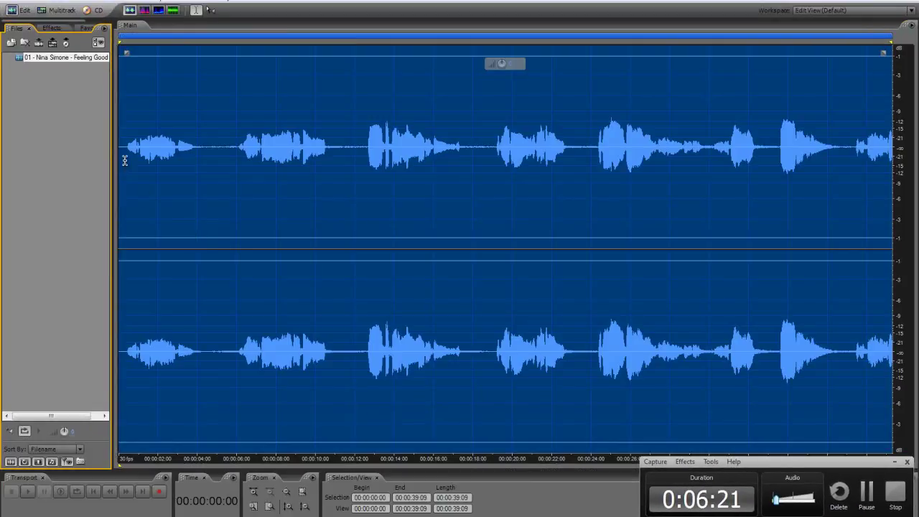
click(127, 160)
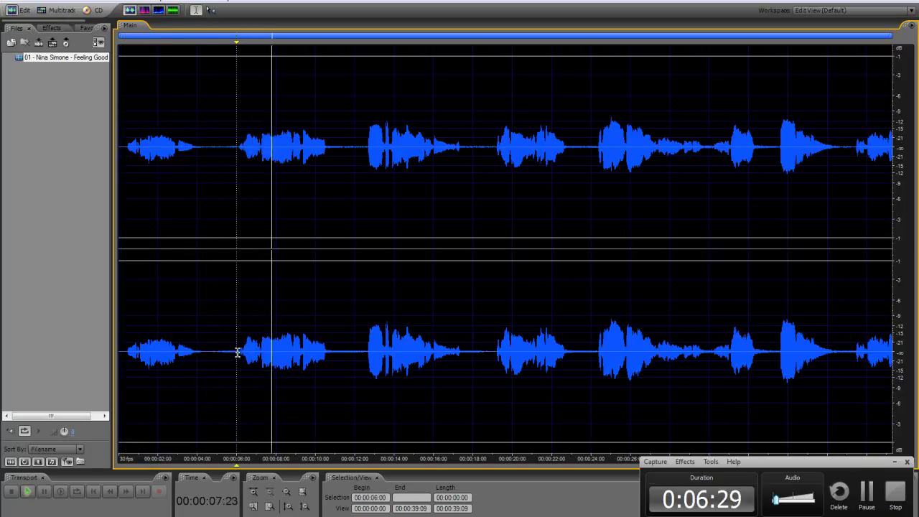
drag(238, 352, 230, 352)
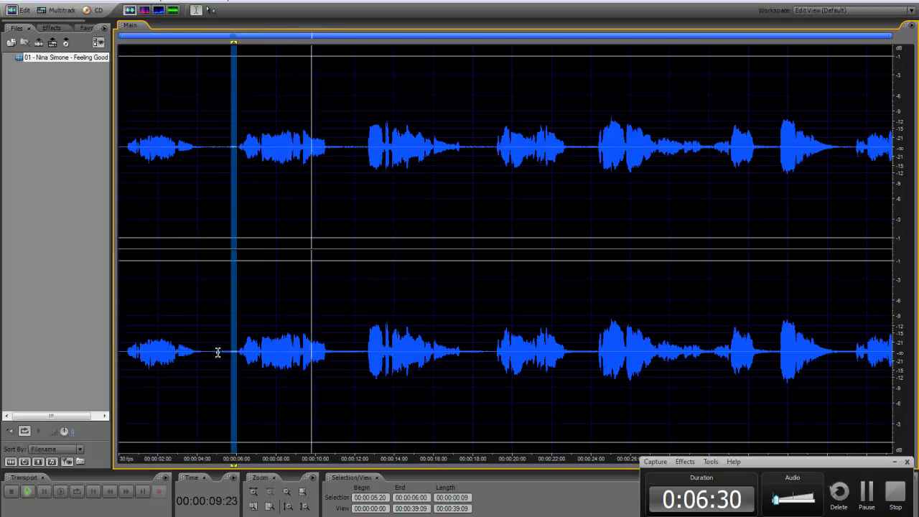
key(space)
- Copy the second vocal phrase, from 00:00:05:20 to 00:00:11:02, to a new file and switch to the multitrack view
drag(341, 348, 232, 355)
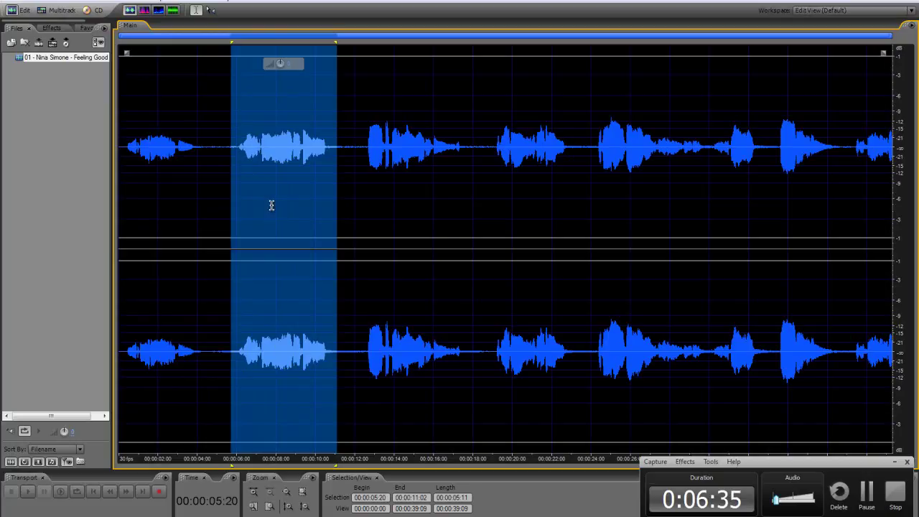
right_click(271, 205)
click(334, 321)
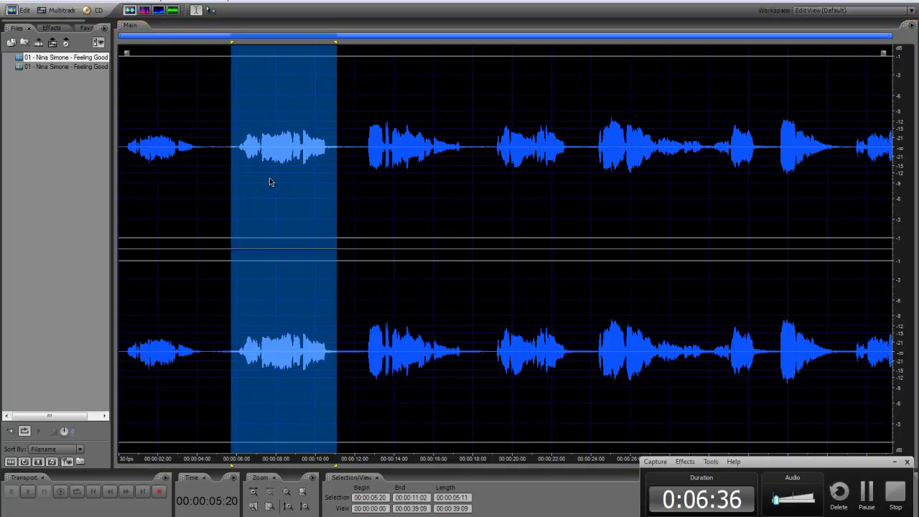
click(200, 150)
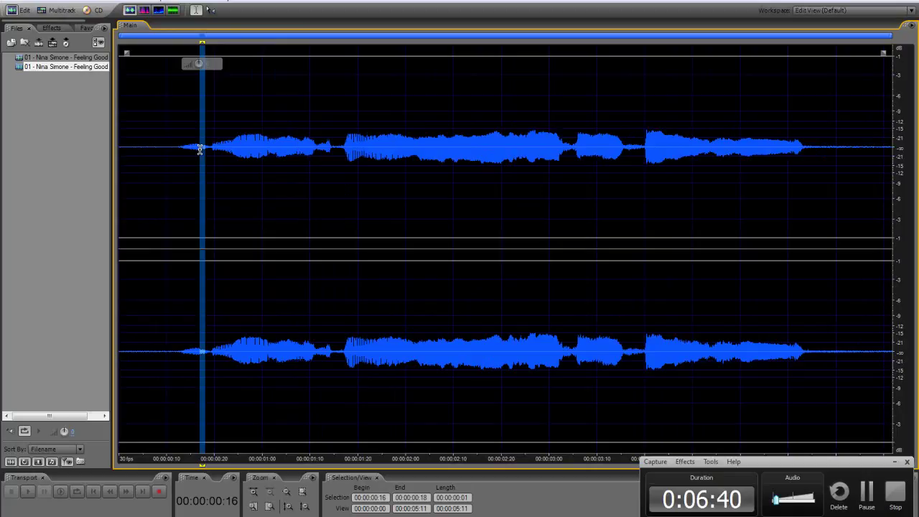
click(43, 10)
drag(62, 56, 272, 99)
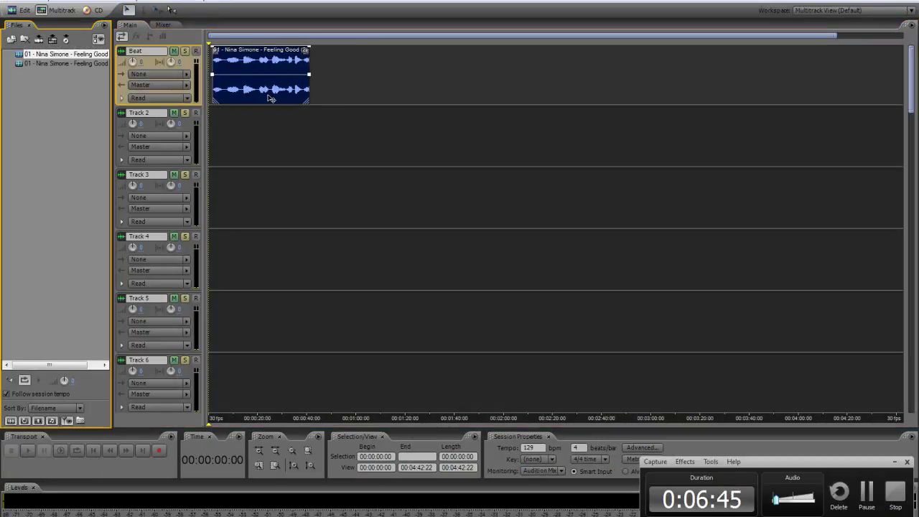
right_click(270, 97)
click(271, 191)
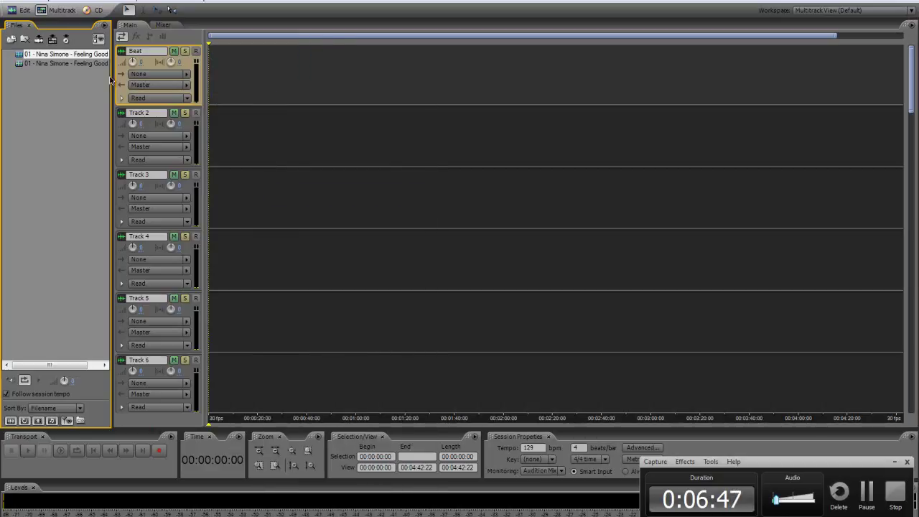
- Place the new second-phrase clip at the start of the Beat track and play it
drag(83, 66, 207, 98)
key(space)
click(259, 451)
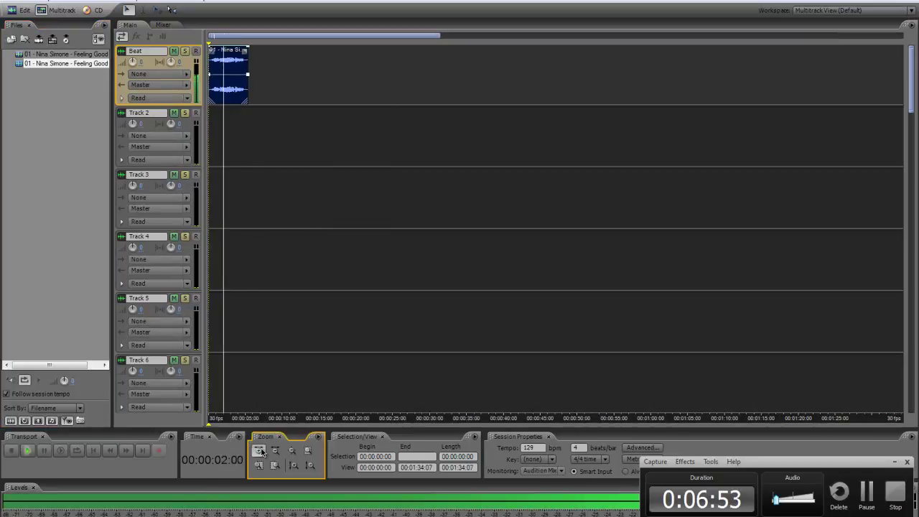
- In the full vocal clip, select the third phrase from 00:00:12:13 to 00:00:17:17 and copy it to a new file
click(63, 55)
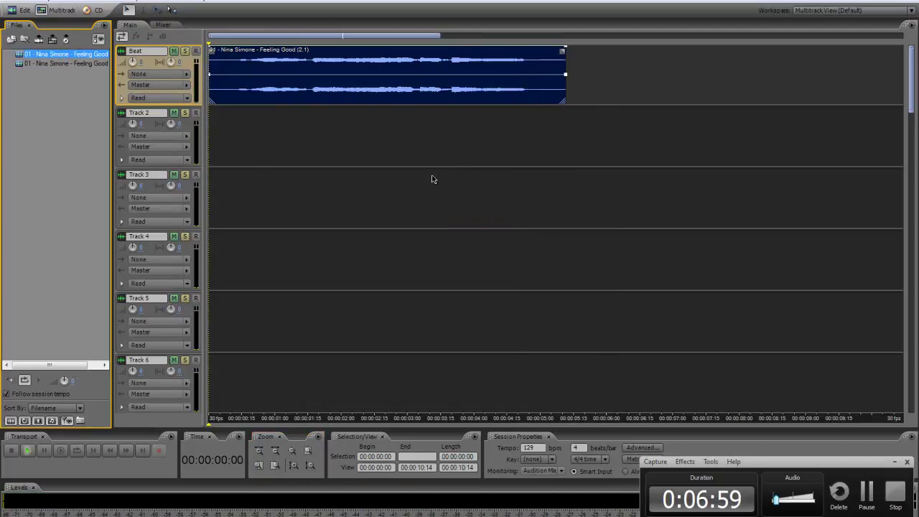
key(8)
click(363, 153)
key(space)
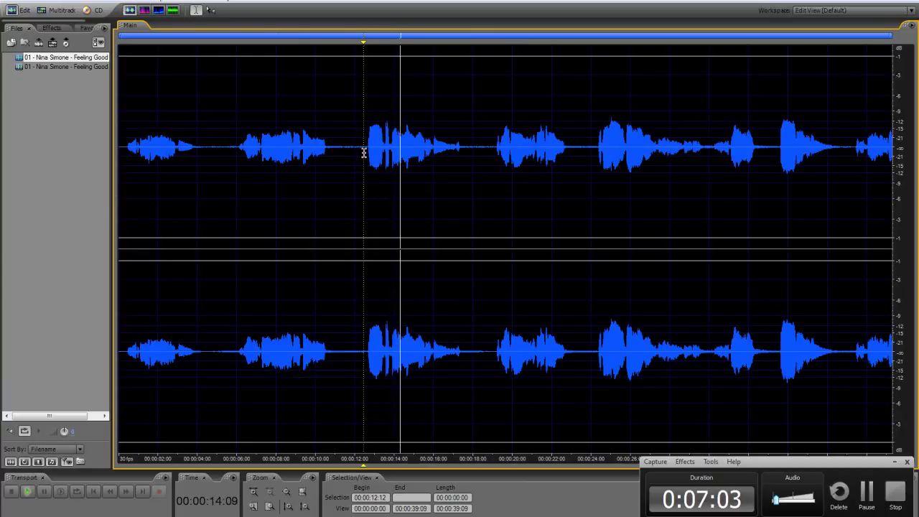
drag(363, 153, 464, 152)
right_click(439, 155)
click(480, 270)
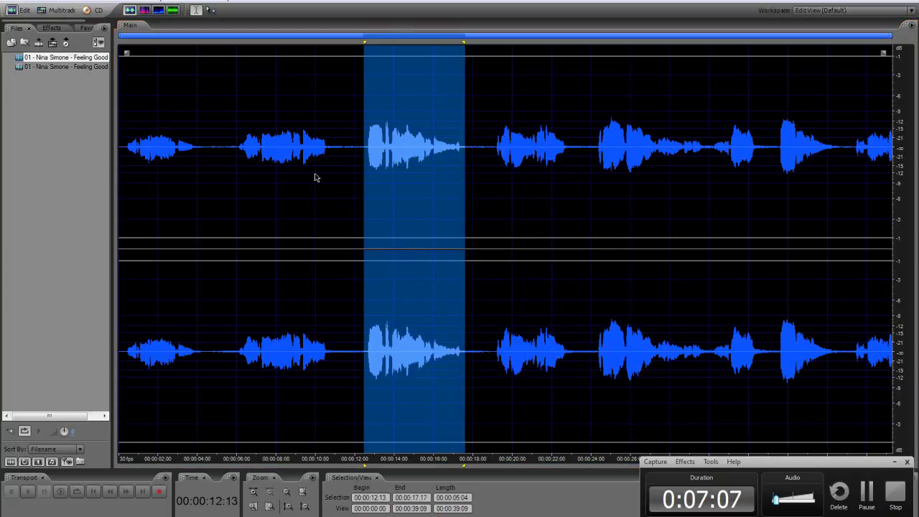
- Open and play the new third-phrase file, and return to the multitrack view
double_click(59, 68)
key(space)
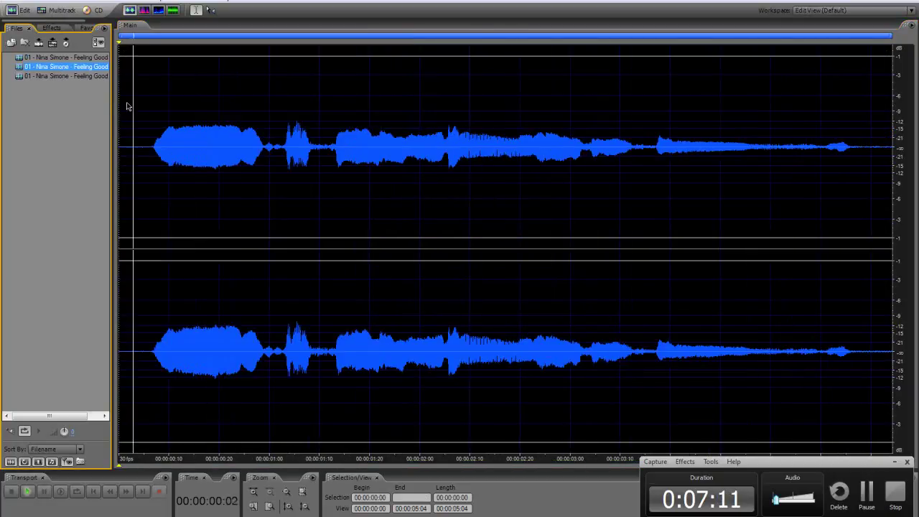
key(space)
click(55, 10)
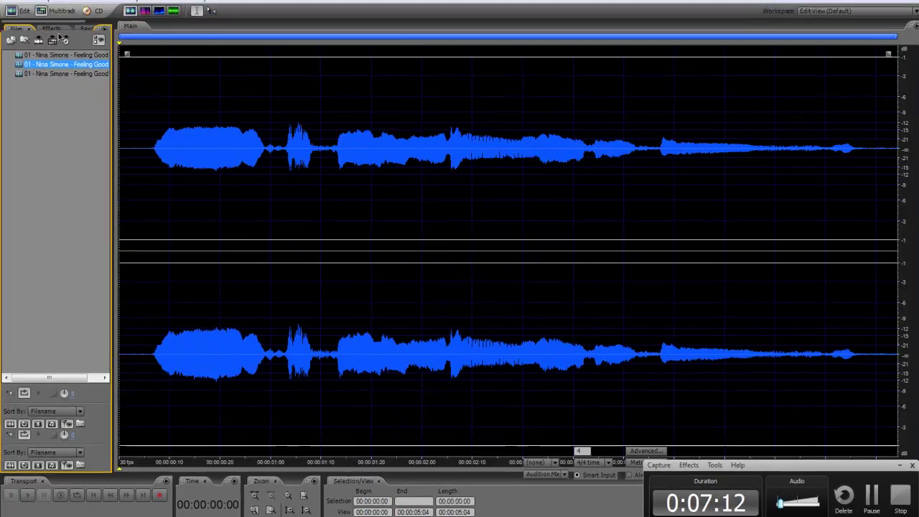
drag(59, 64, 658, 75)
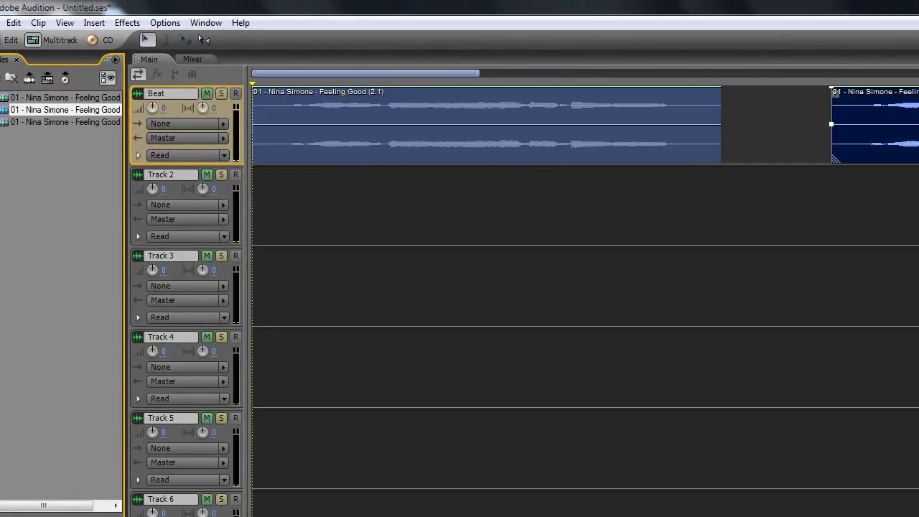
scroll(585, 143, down, 2)
drag(443, 163, 433, 164)
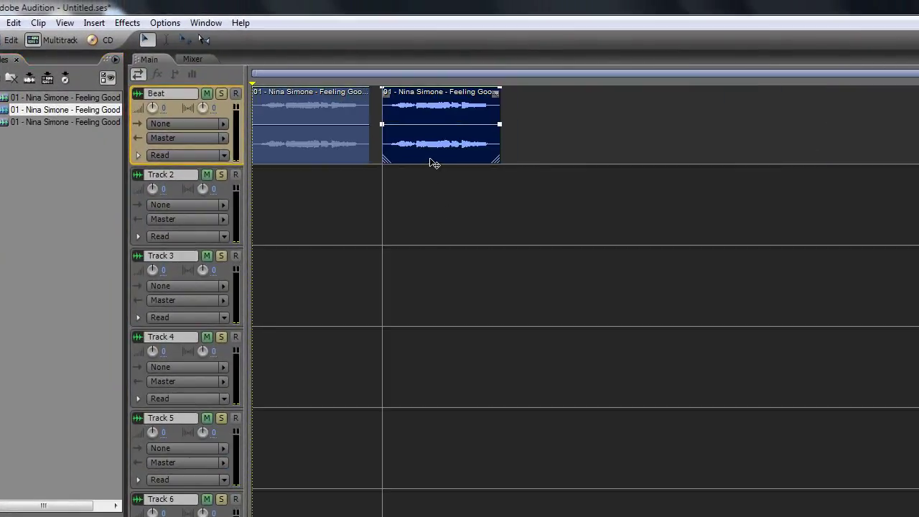
key(space)
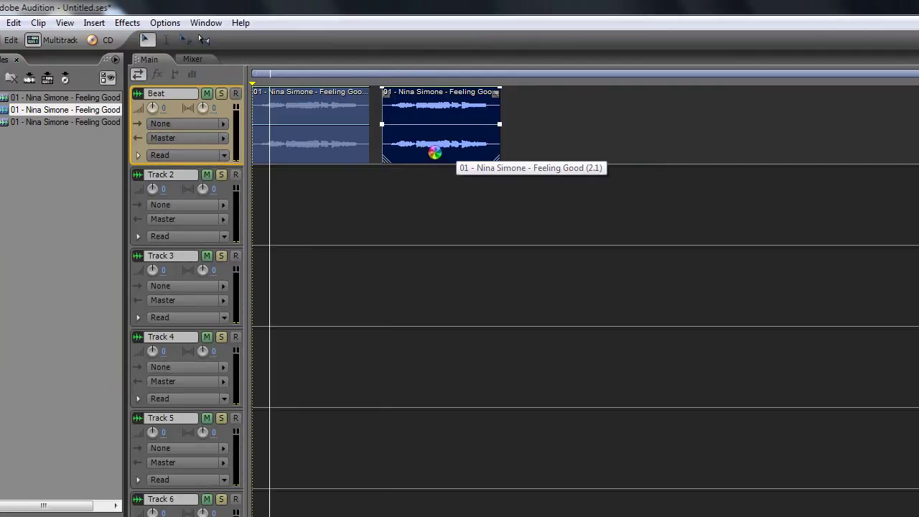
right_click(429, 144)
click(474, 274)
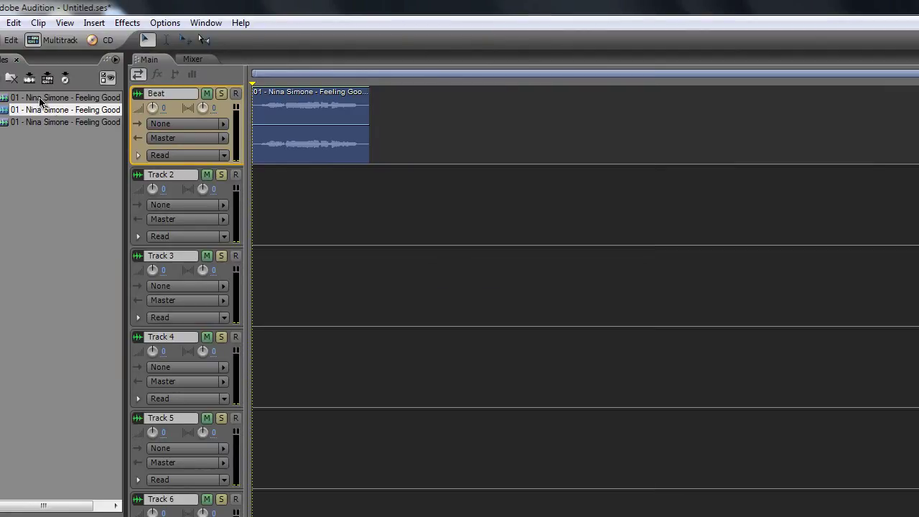
- Place the third-phrase clip about 6 s into the Beat track and add a second copy directly after it
drag(47, 126, 437, 152)
click(412, 150)
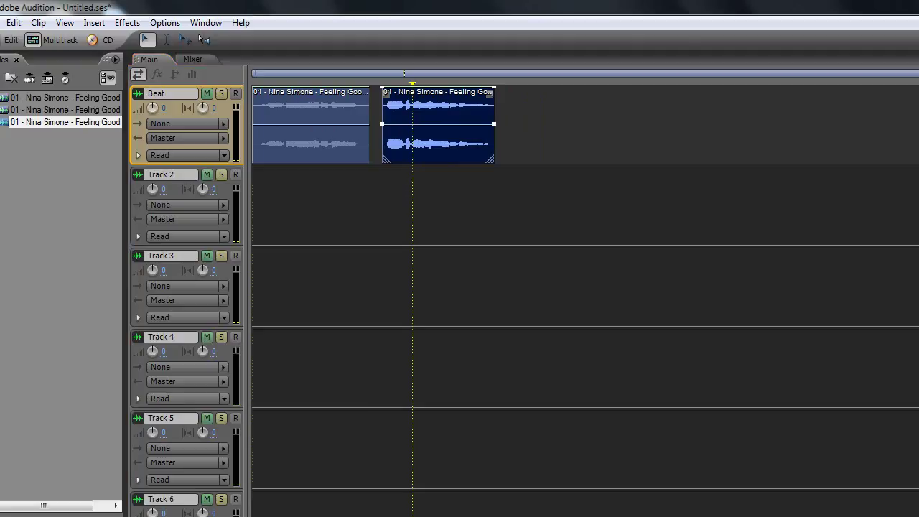
key(space)
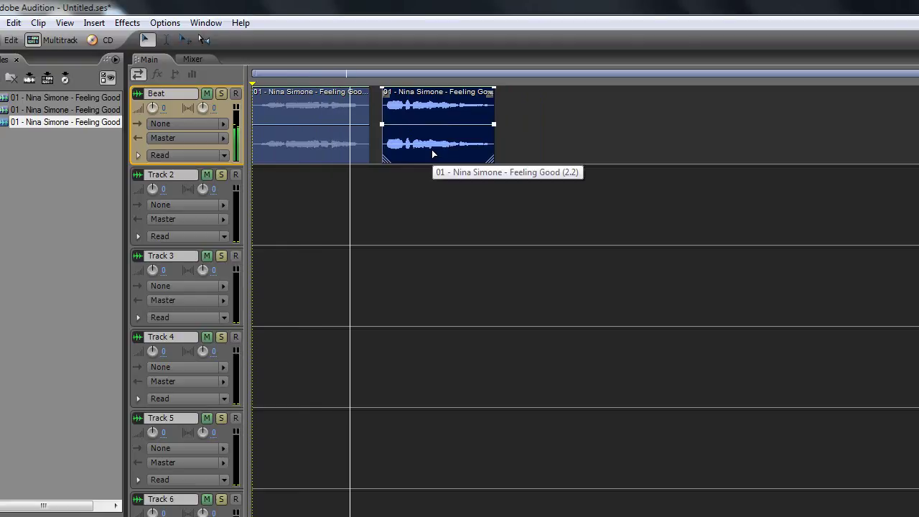
drag(433, 154, 441, 154)
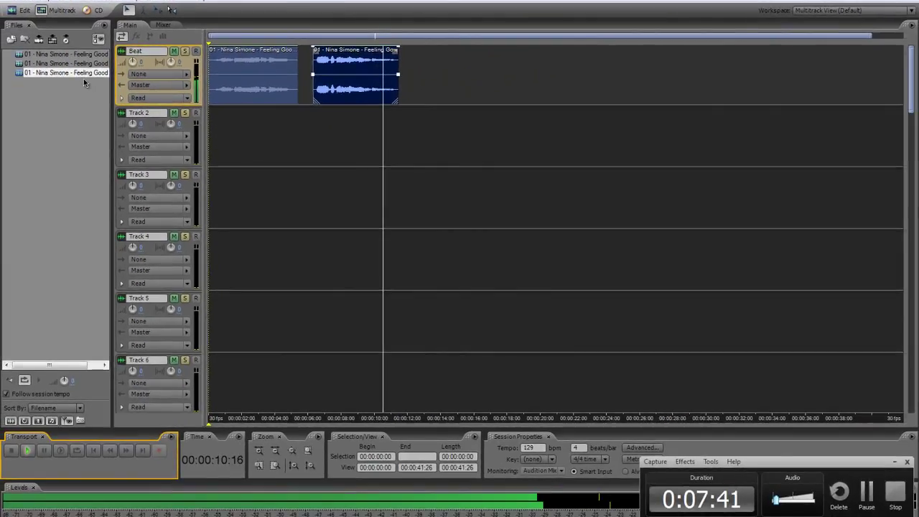
drag(74, 121, 478, 130)
drag(381, 79, 426, 108)
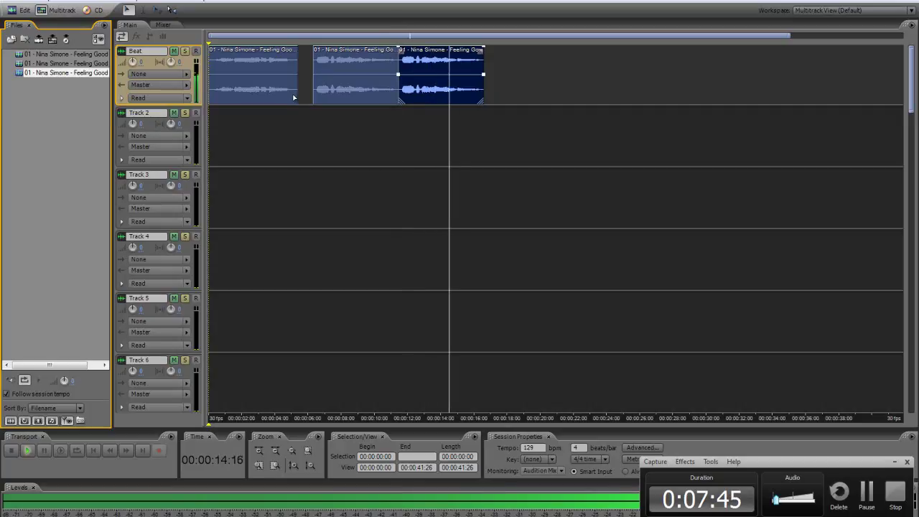
- Open the full vocal clip and listen to the phrases from the fourth one onward
click(72, 64)
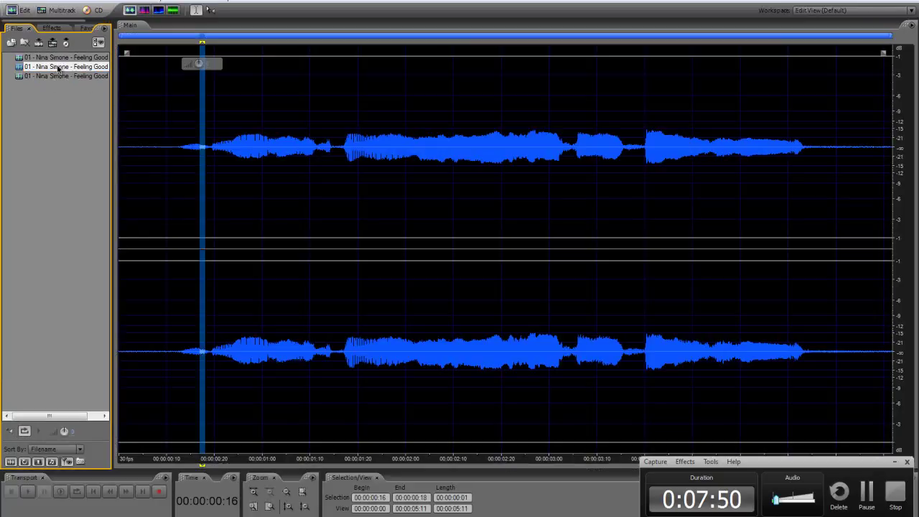
double_click(59, 58)
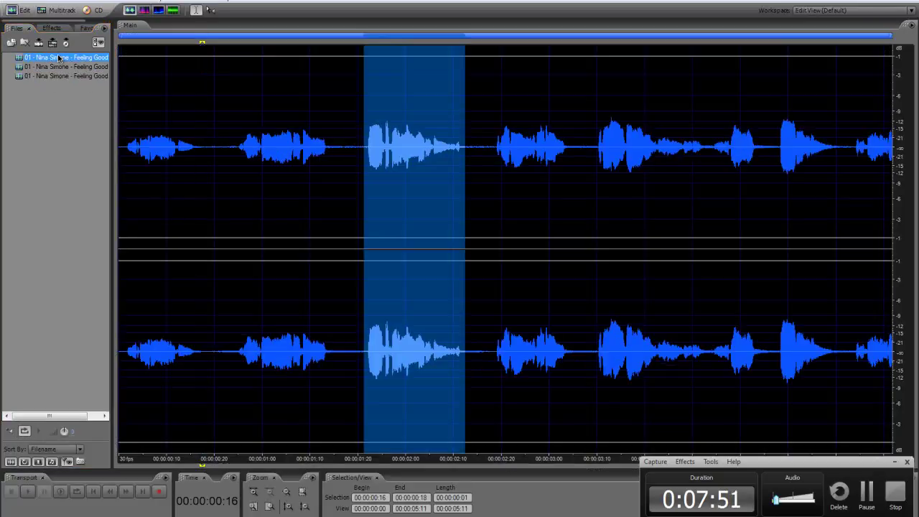
click(494, 151)
key(space)
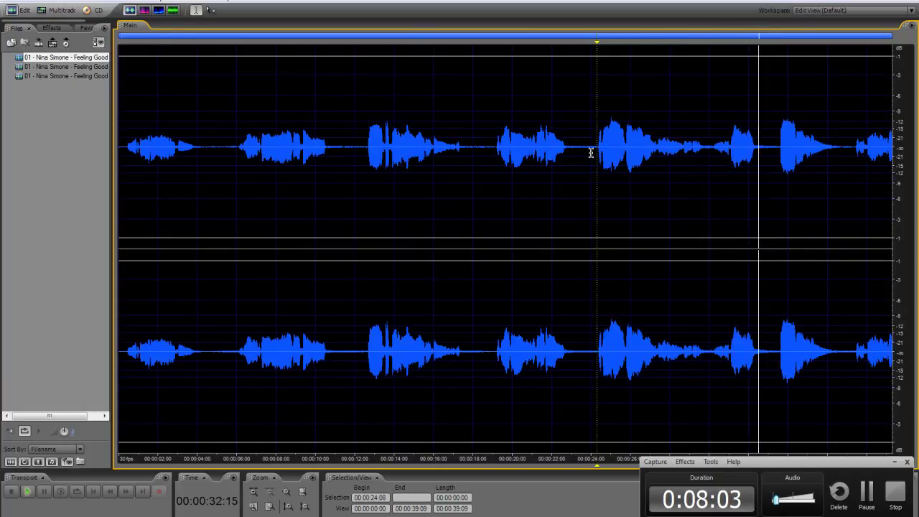
- Return to the multitrack view and play the arrangement from the start
click(44, 11)
click(90, 451)
key(space)
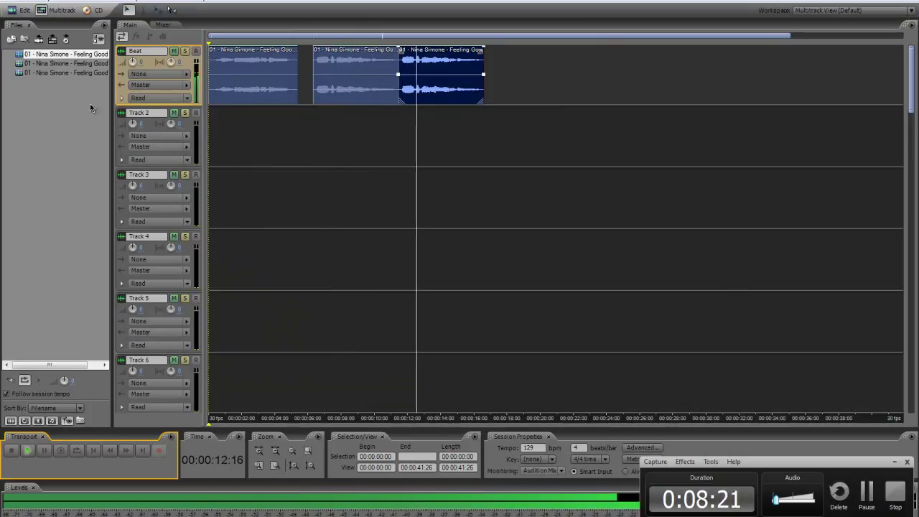
- Add the full vocal clip, trimmed to begin at its fourth phrase, to the Beat track directly after the last clip
click(60, 73)
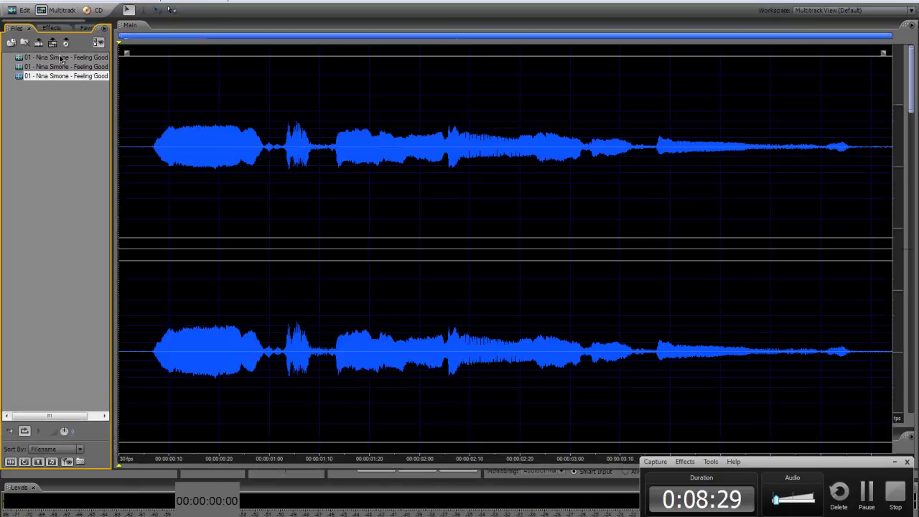
click(43, 13)
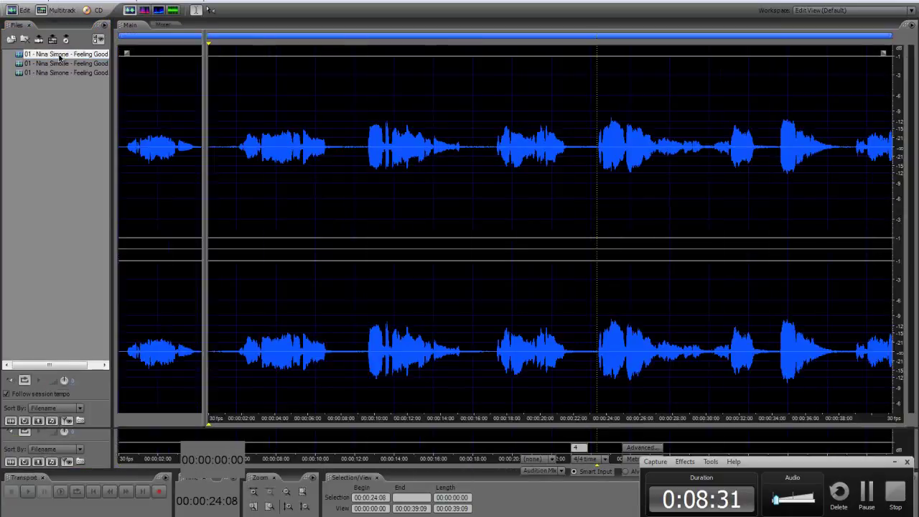
drag(60, 55, 819, 155)
drag(842, 119, 747, 118)
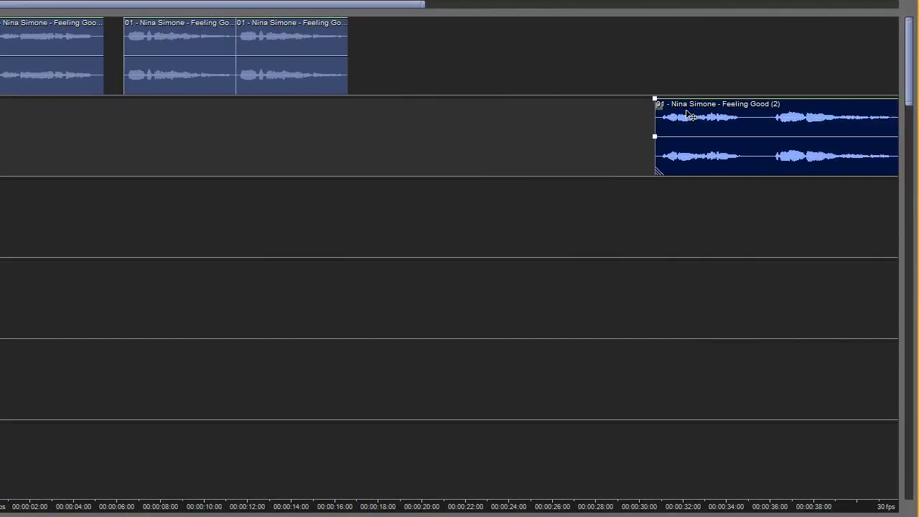
drag(690, 114, 380, 50)
- Play the join and move the trimmed vocal clip to start at about 17.5 s, leaving a short gap before it
click(329, 128)
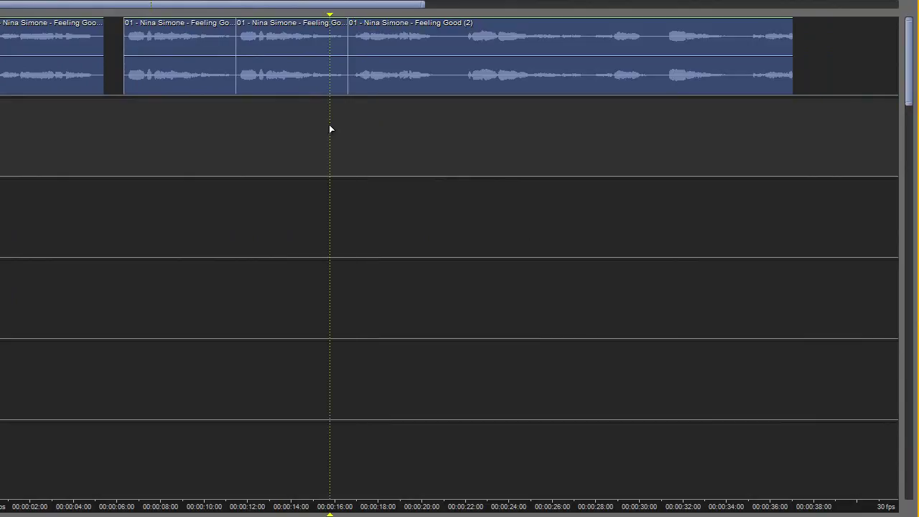
key(space)
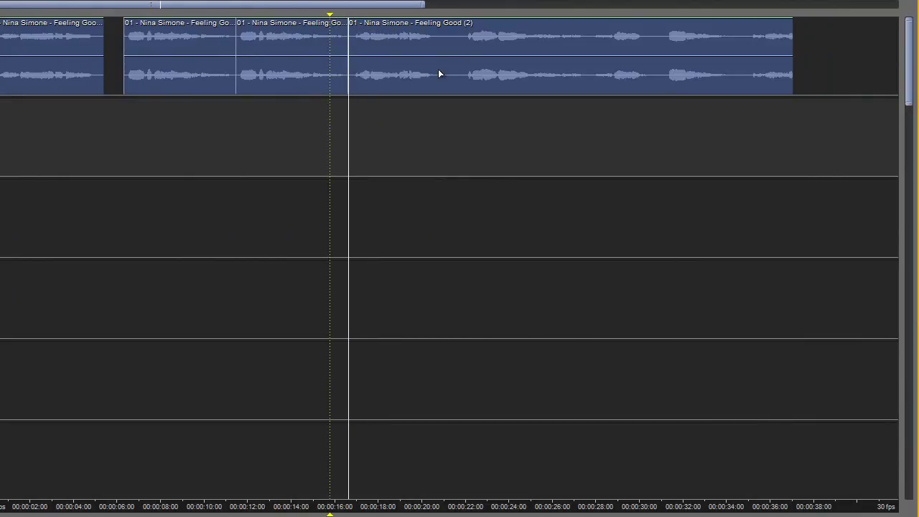
click(460, 84)
drag(458, 82, 474, 90)
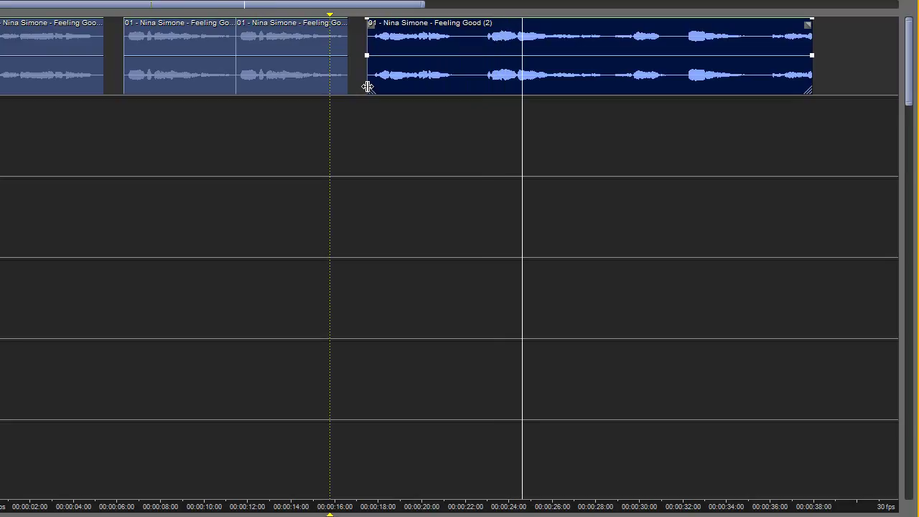
- Trim the last clip's start to the fifth phrase, move it back to about 17.5 s, and play the transition
drag(367, 87, 478, 57)
drag(498, 91, 415, 102)
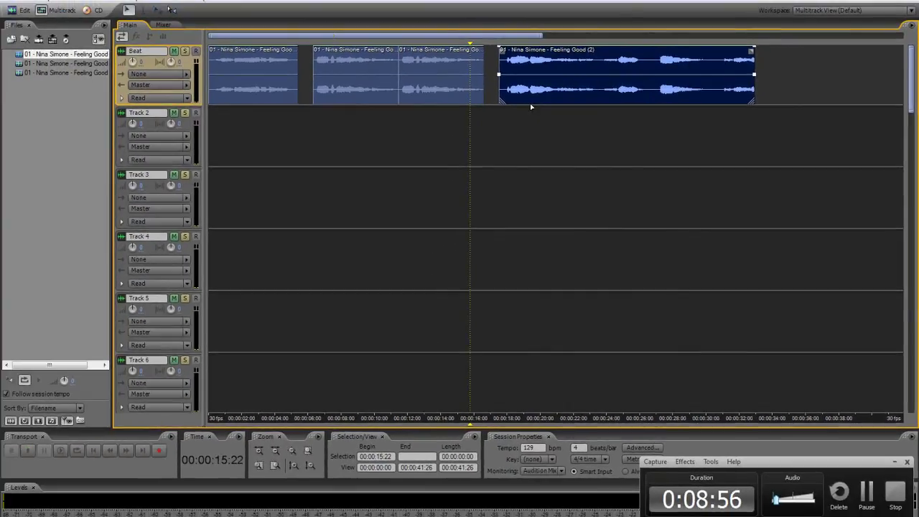
key(space)
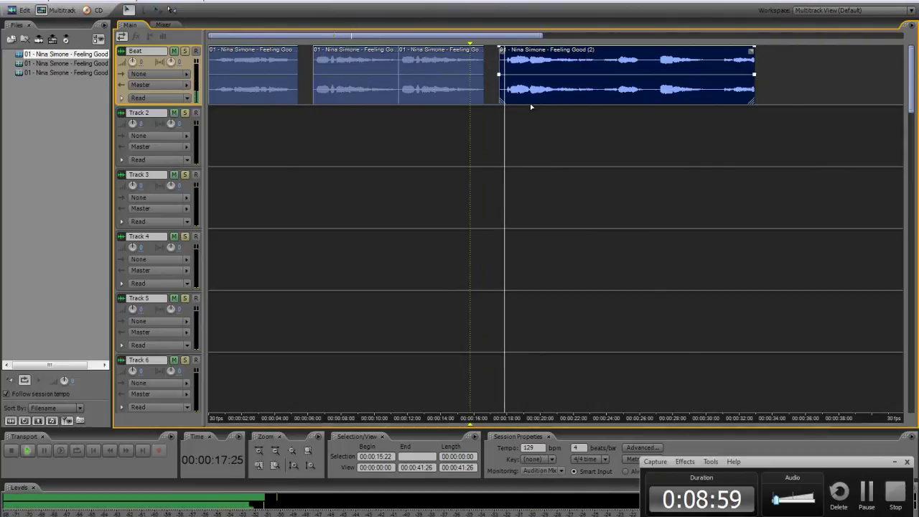
- In the mixer, assign the Beat track's second send to Delay at level 15 and lower the track's volume to -5 dB
click(163, 25)
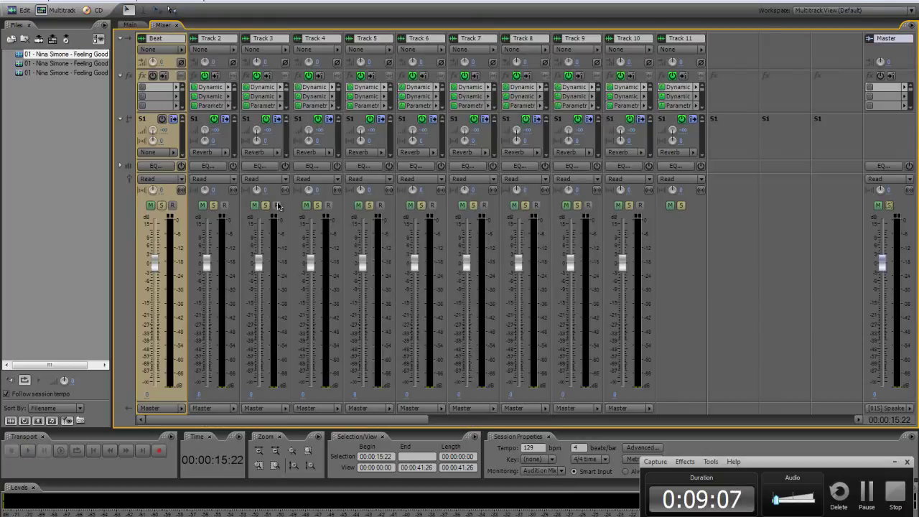
click(173, 154)
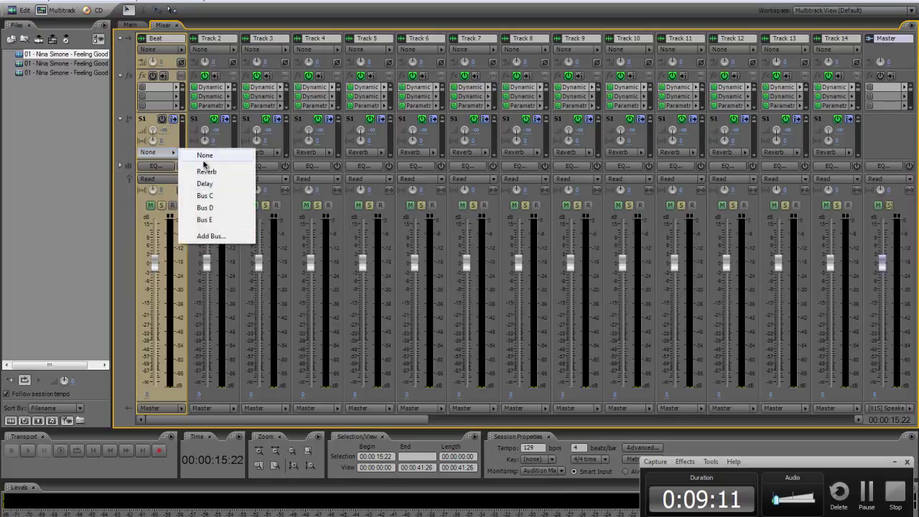
click(206, 172)
click(164, 154)
click(214, 180)
click(184, 119)
click(167, 130)
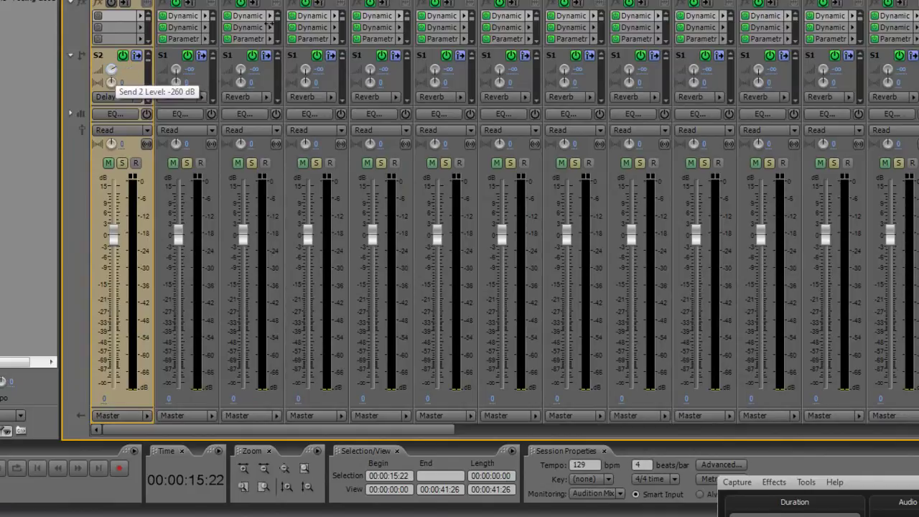
drag(474, 41, 95, 170)
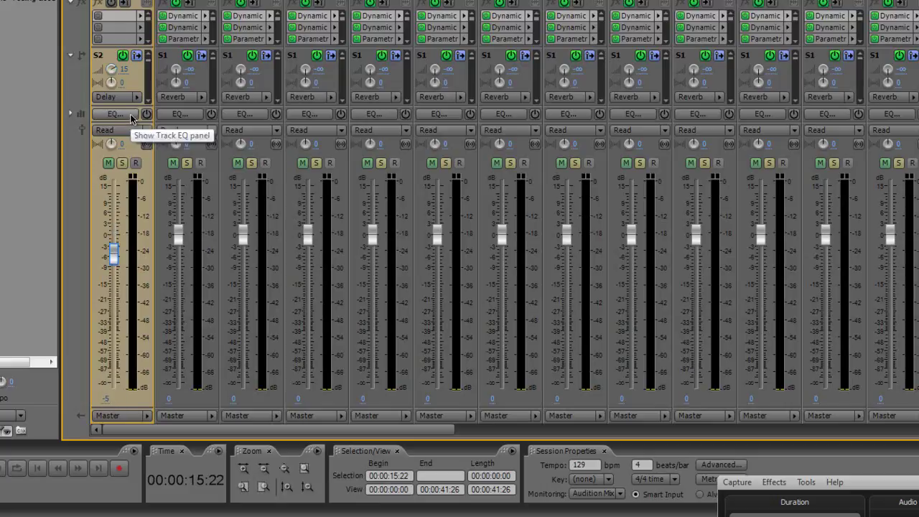
- Return to the multitrack timeline and play the arrangement from the start to hear the delay
key(alt+1)
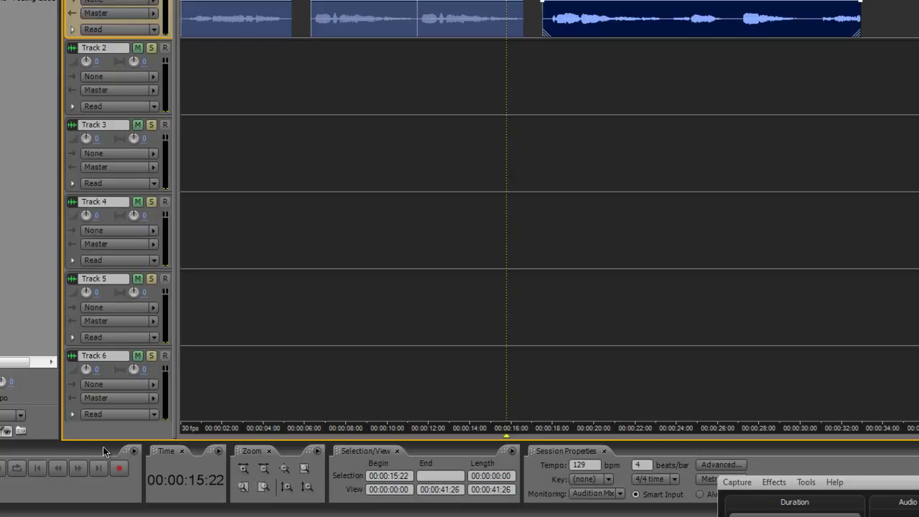
click(37, 468)
key(space)
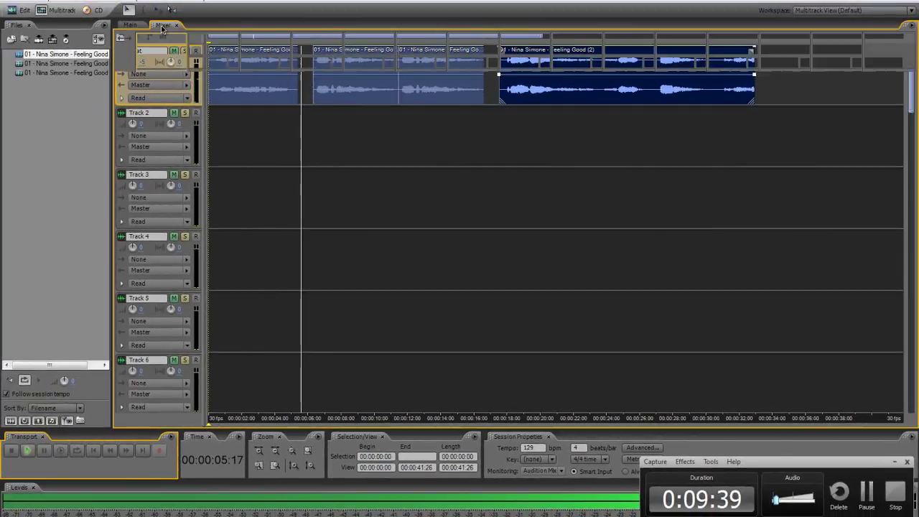
- Set the Delay bus's Echo delay time to 600 ms for both channels while the arrangement plays
click(162, 26)
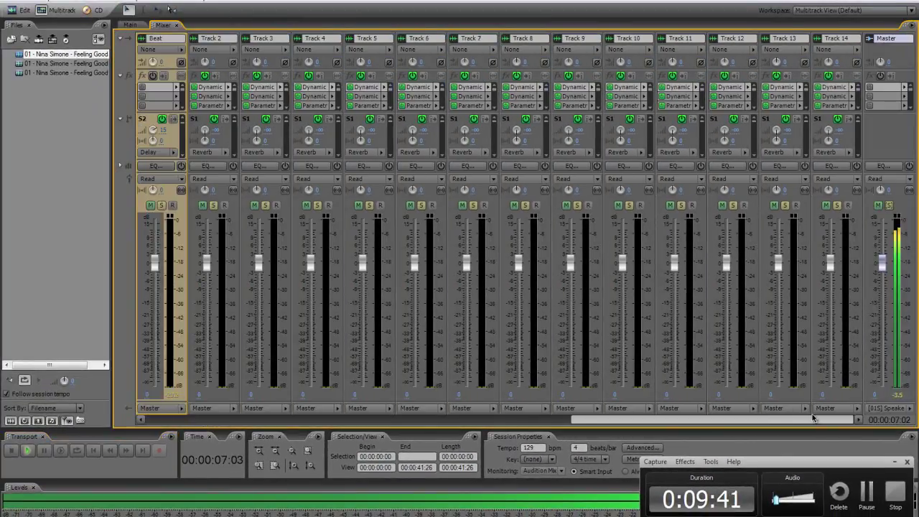
click(814, 420)
double_click(673, 92)
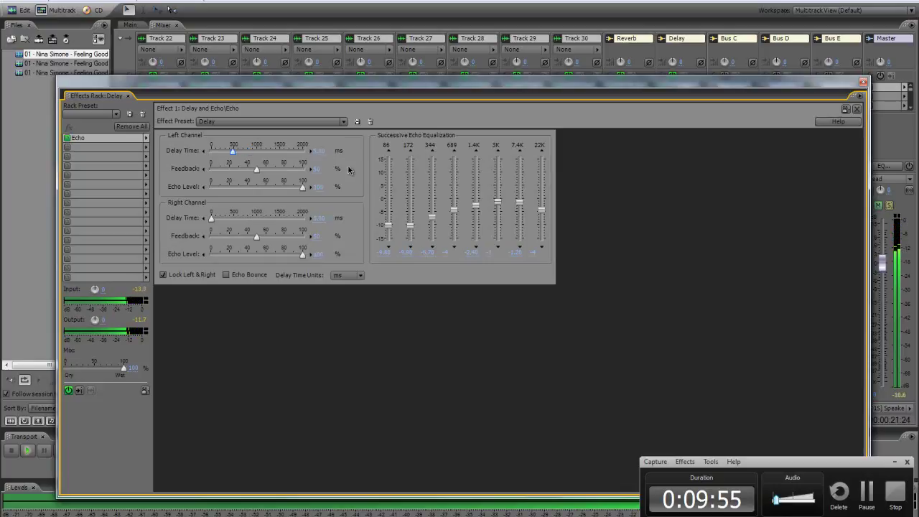
key(Return)
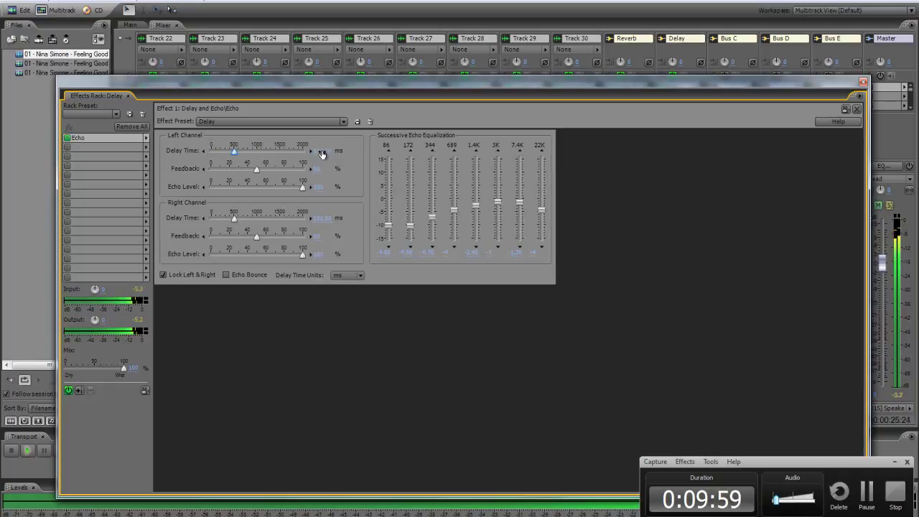
text(600.00)
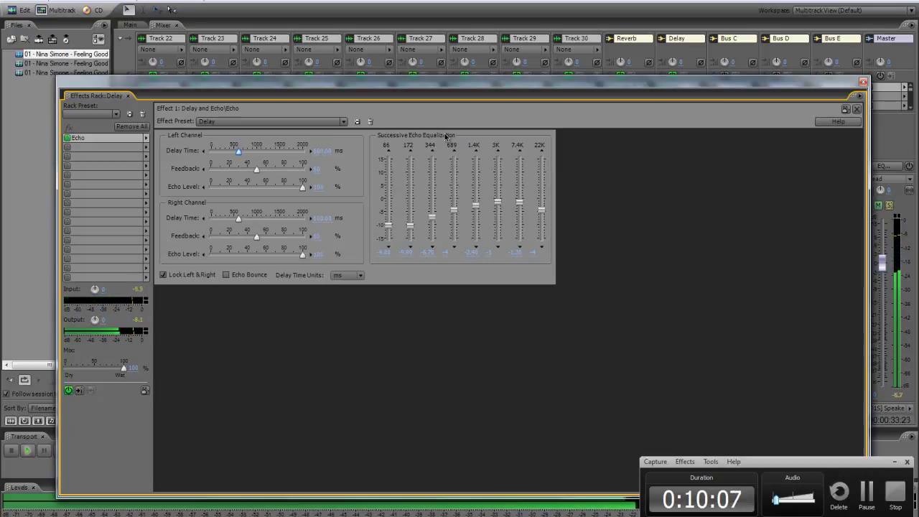
click(864, 84)
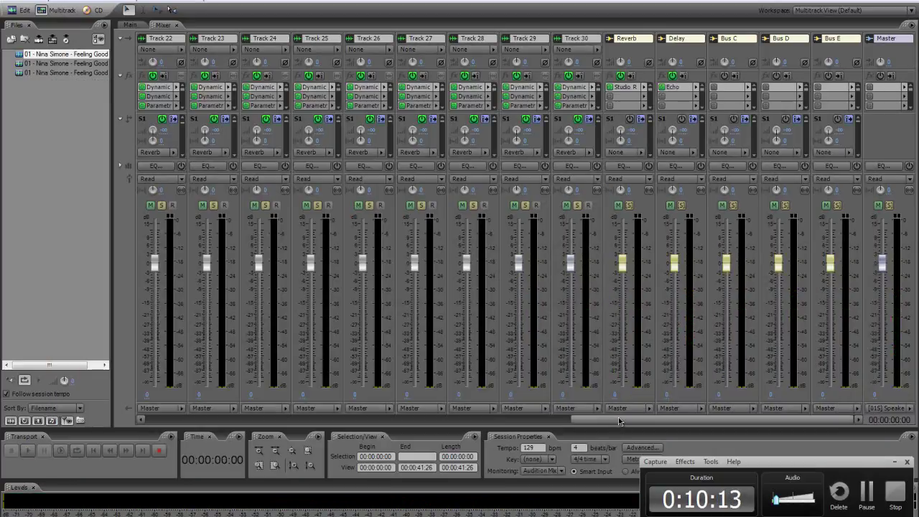
- Replay the arrangement and set the Delay bus's Echo delay time to 625 ms for both channels
key(space)
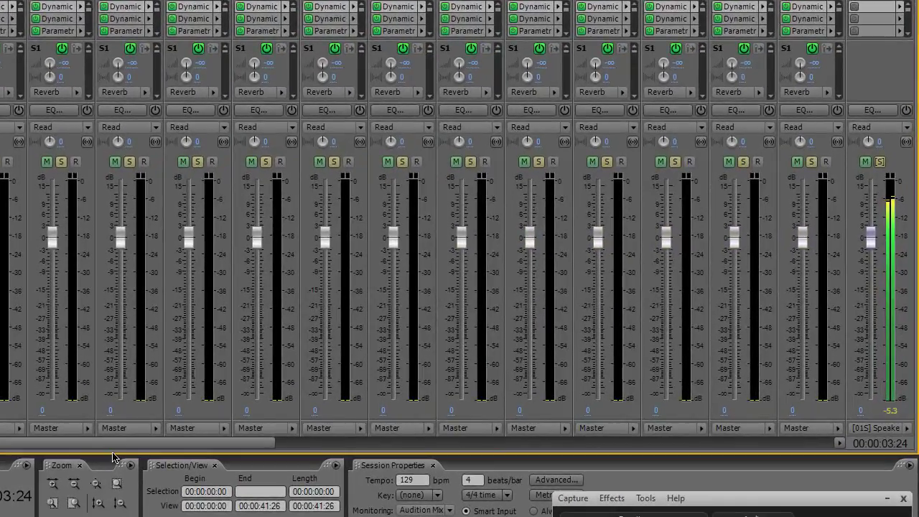
drag(117, 444, 831, 451)
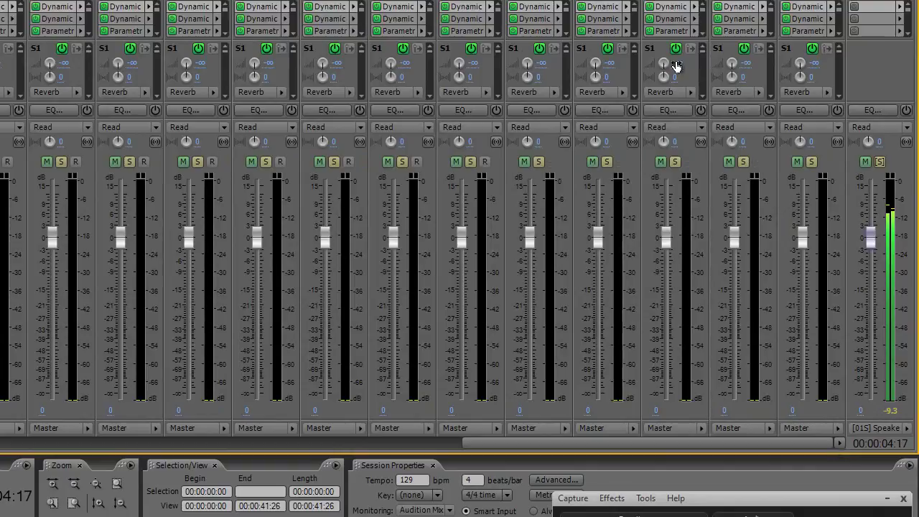
right_click(600, 16)
click(647, 14)
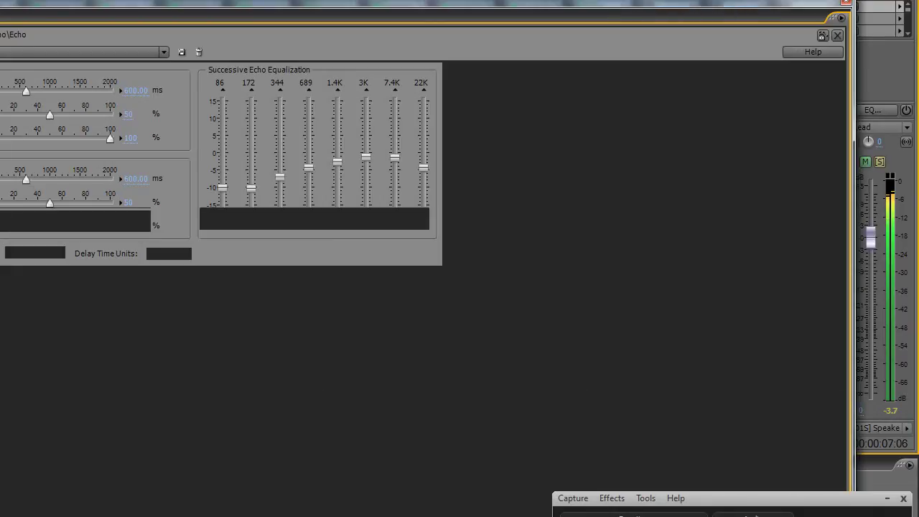
click(136, 91)
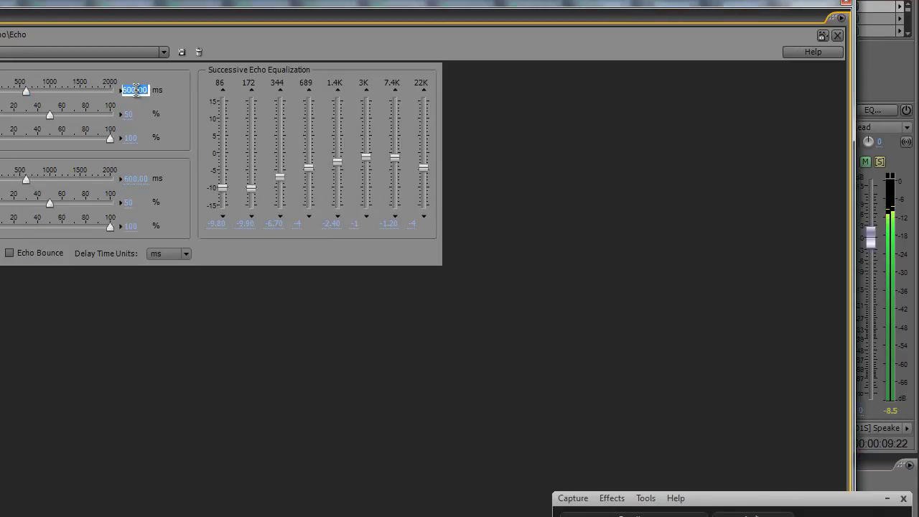
text(625)
key(Return)
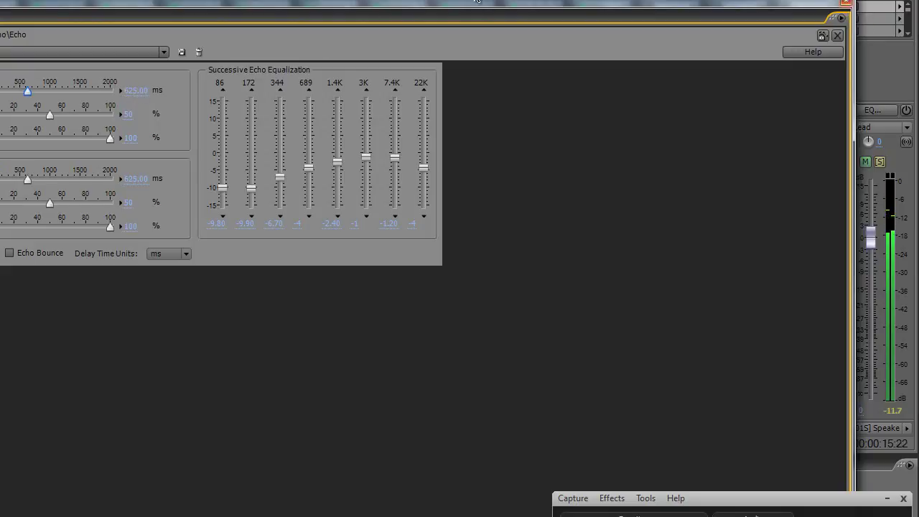
click(133, 92)
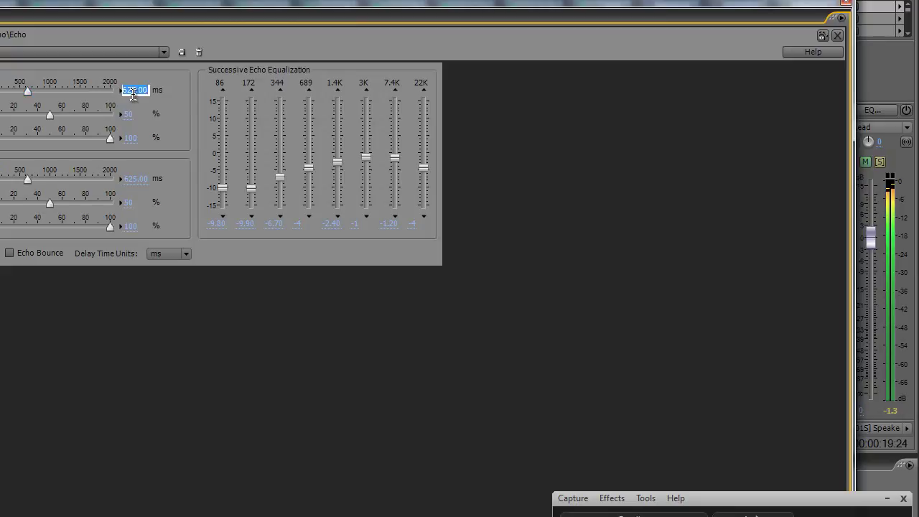
click(841, 6)
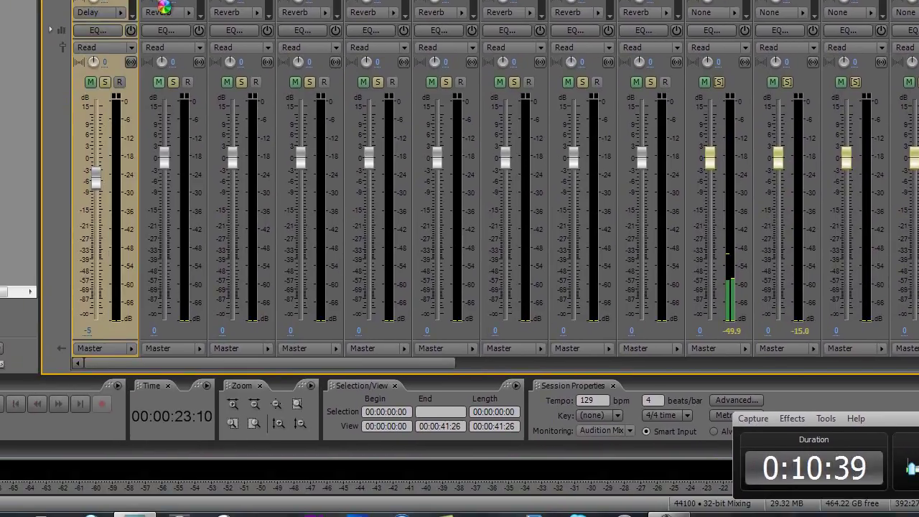
- Add the Auto-Tune Evo VST effect to the Beat track's first effect slot and review its key and scale settings
click(131, 1)
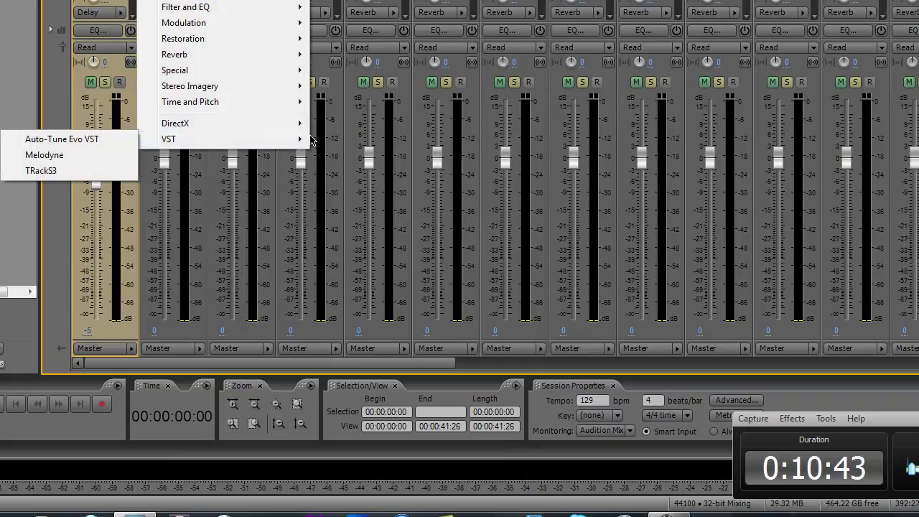
mouse_move(215, 139)
click(110, 144)
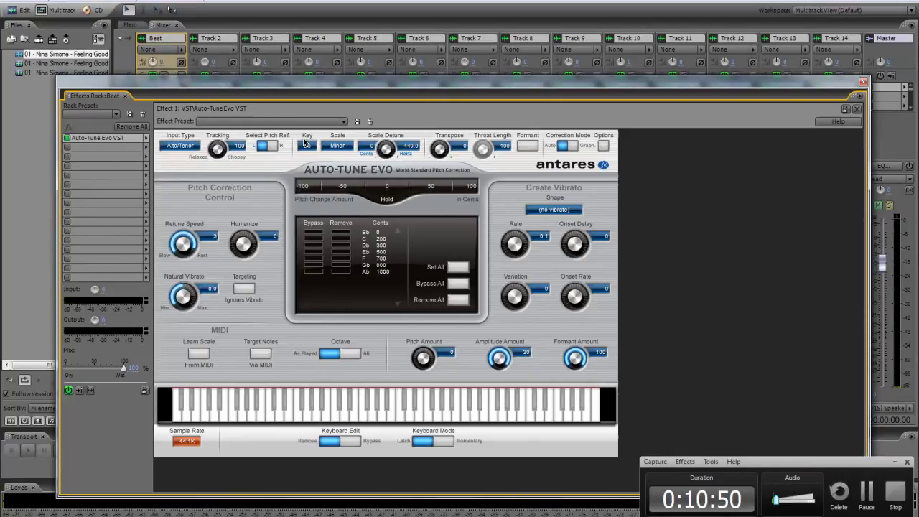
click(307, 145)
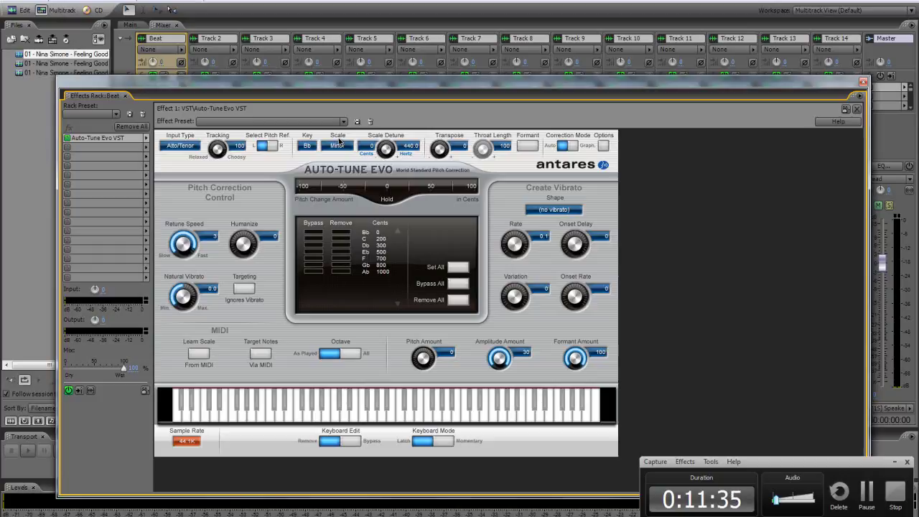
click(864, 85)
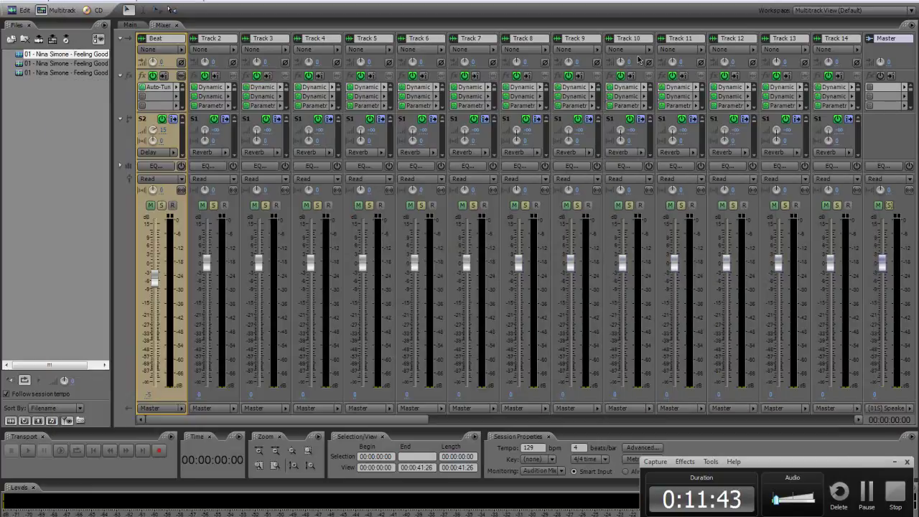
- Return to the multitrack timeline, play the full arrangement from the start with the effects, and stop playback
click(130, 25)
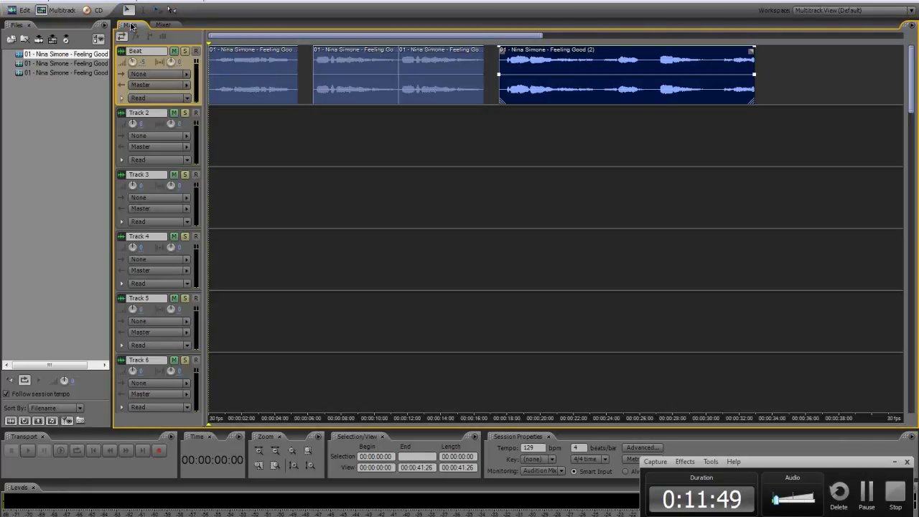
key(space)
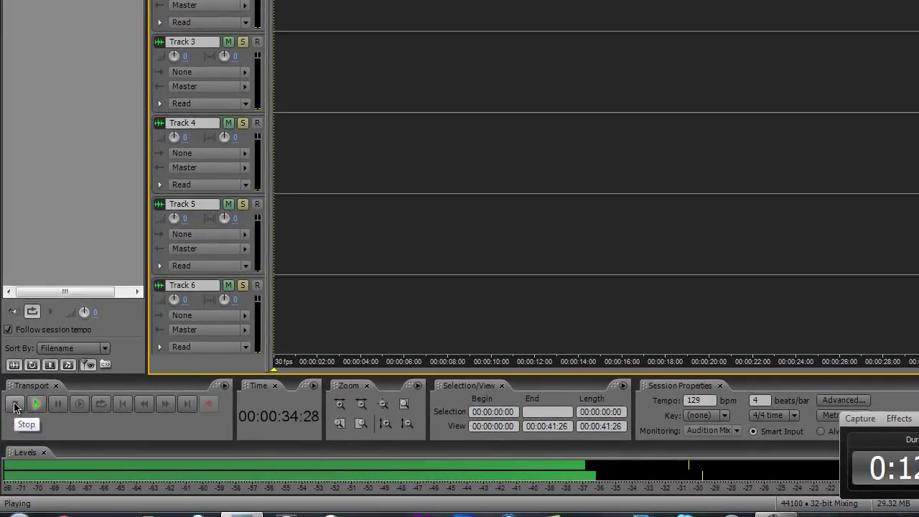
click(12, 451)
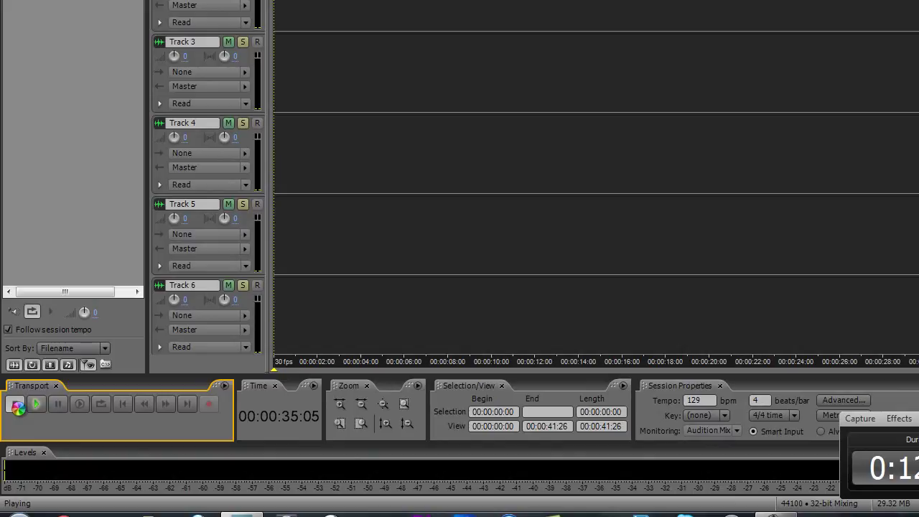
click(16, 406)
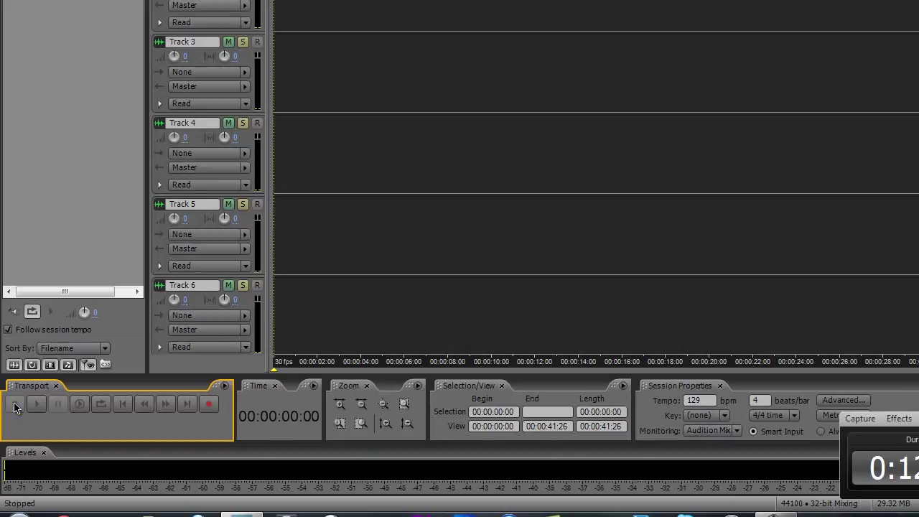